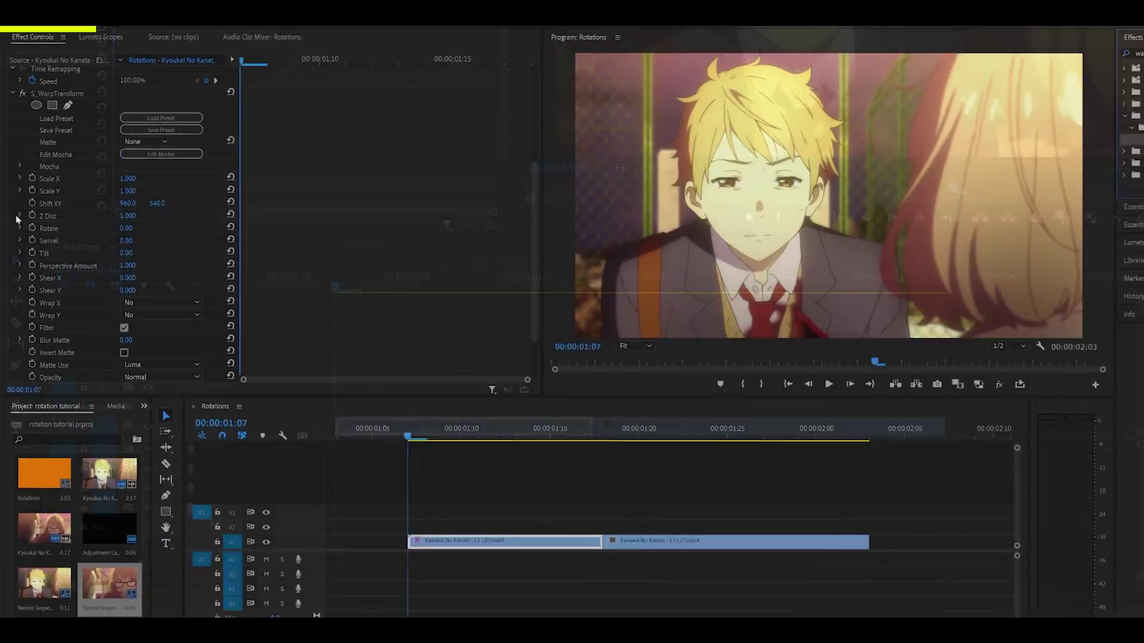
Start keyframing Z Dist and Rotate at the first clip's start, and set Z Dist to 1.25 and Rotate to 8 at 00:00:01:17.
click(32, 216)
click(32, 229)
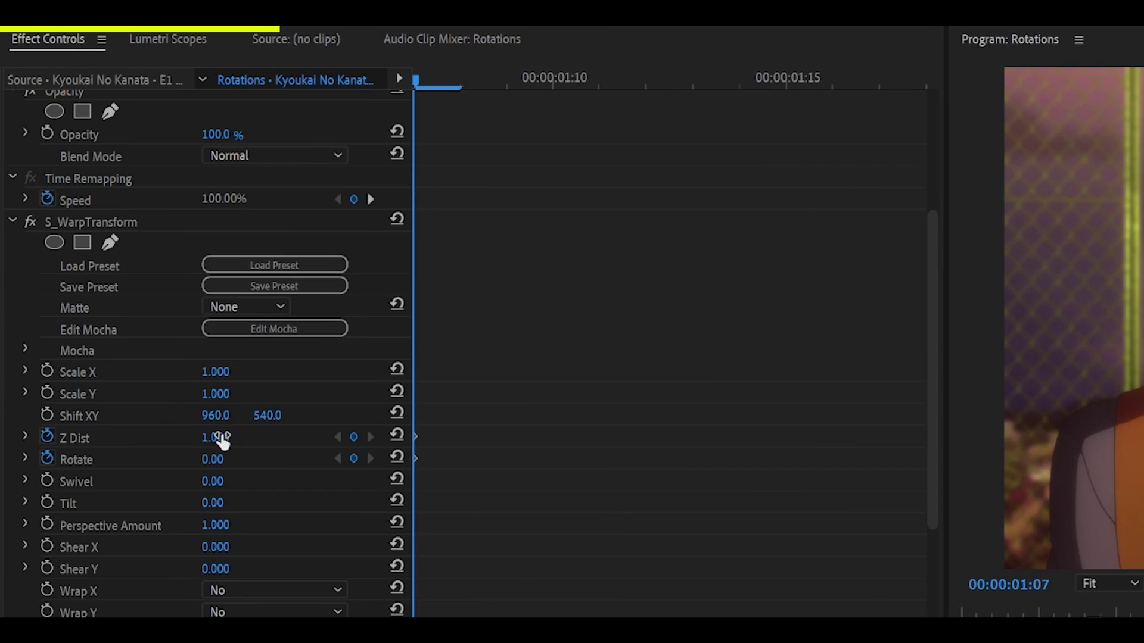
click(515, 283)
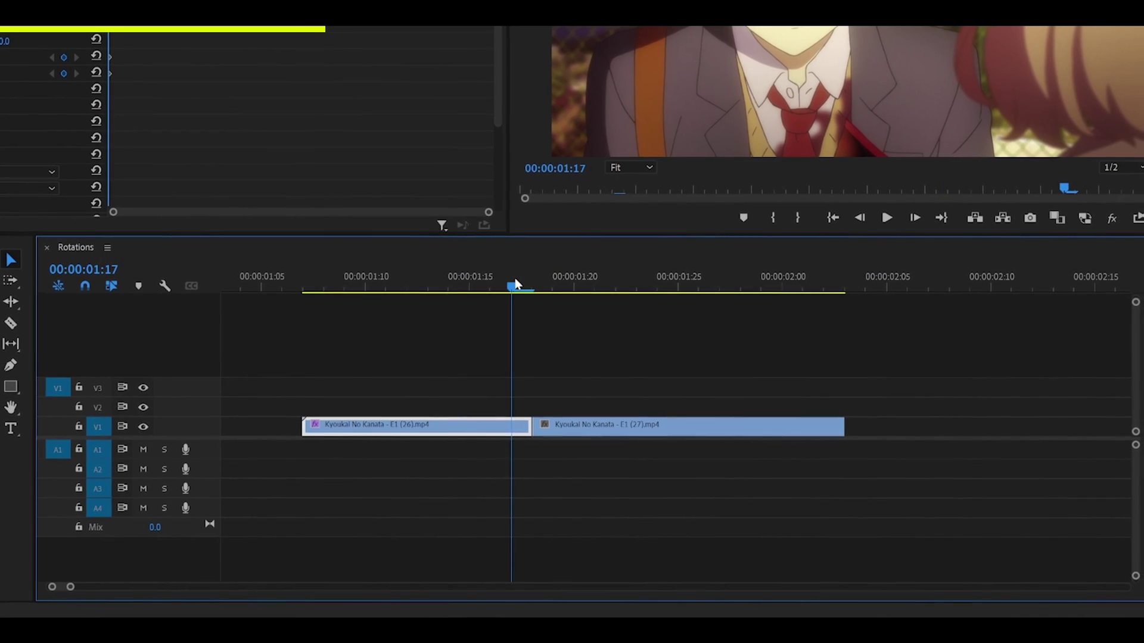
click(223, 373)
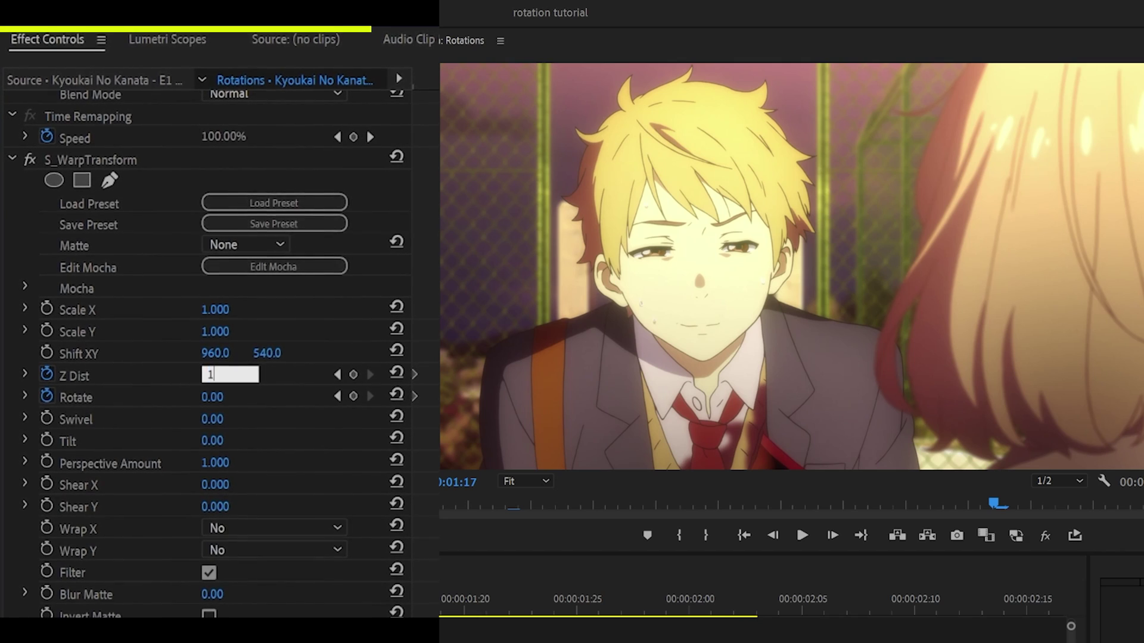
text(1.25)
key(Return)
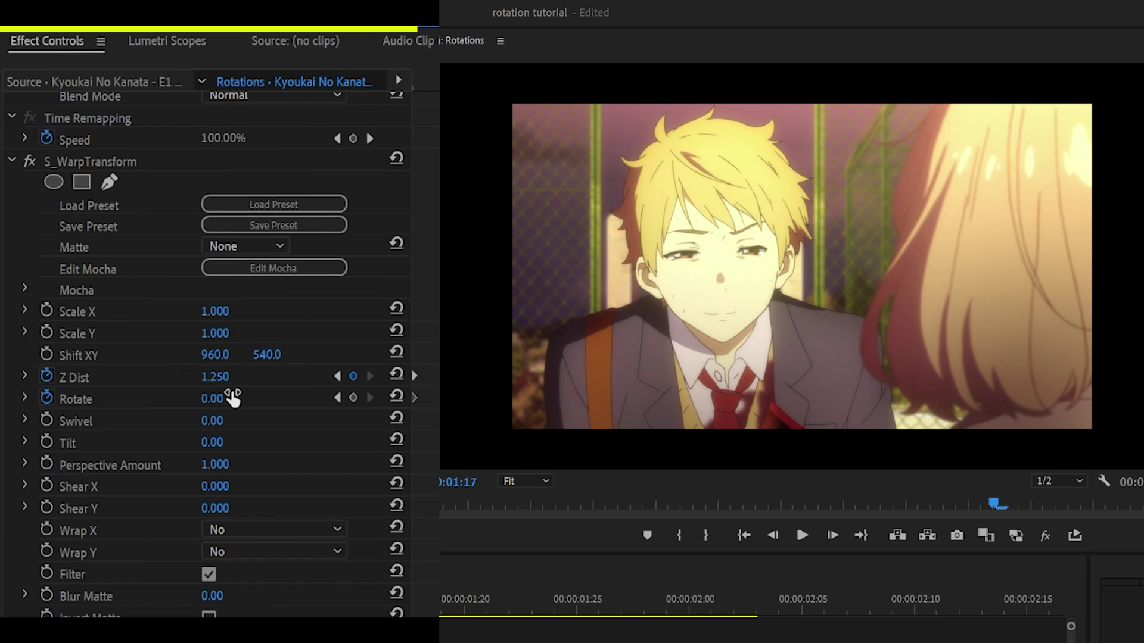
text(8)
key(Return)
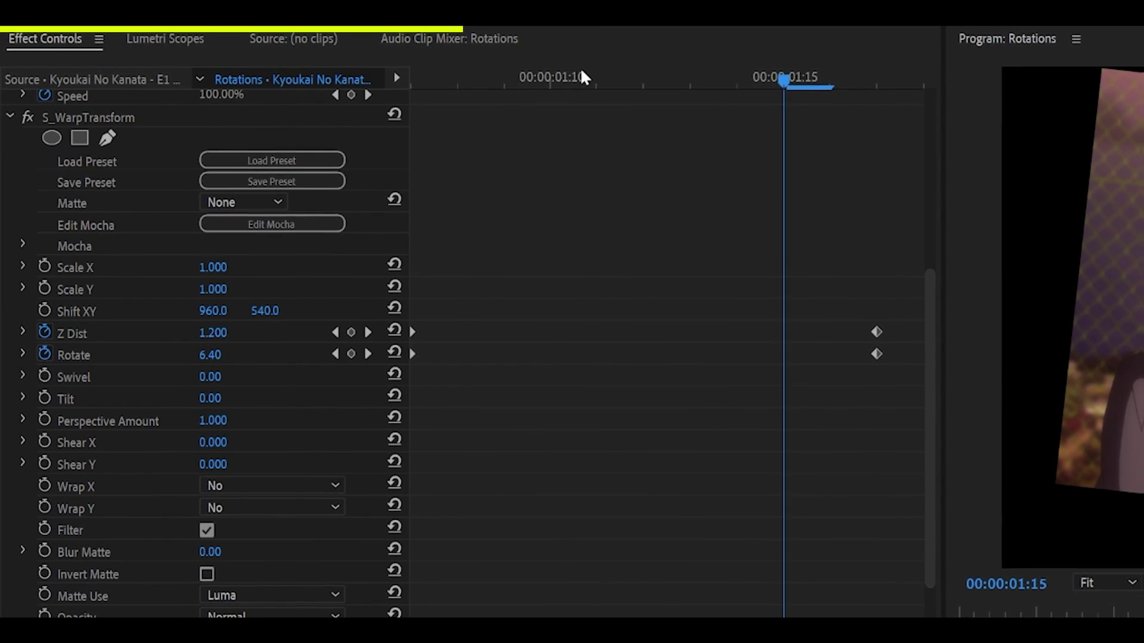
Reshape the first clip's Z Dist and Rotate velocity graphs into a slow start at zero velocity that accelerates toward the end keyframe.
drag(581, 71, 146, 101)
click(23, 331)
scroll(397, 245, down, 3)
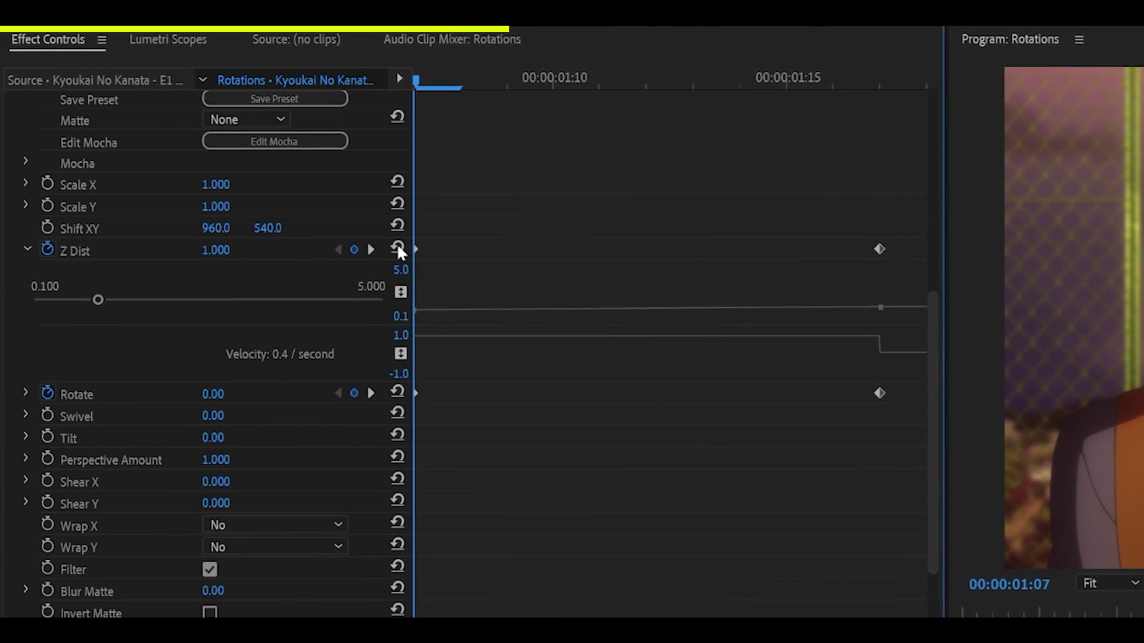
drag(447, 336, 792, 350)
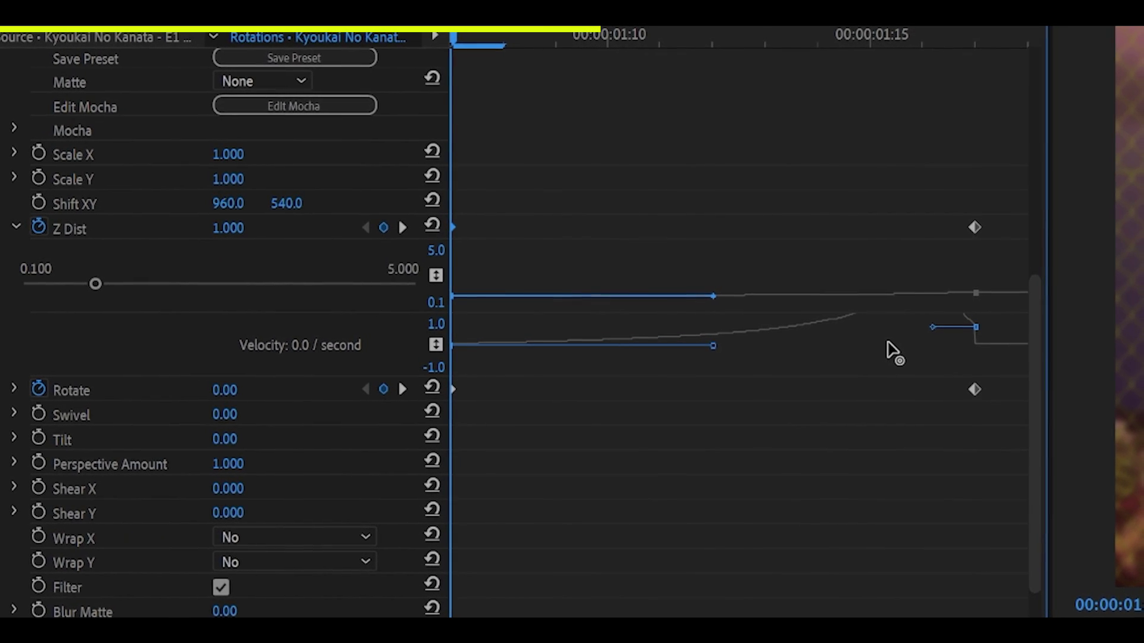
drag(892, 340, 891, 341)
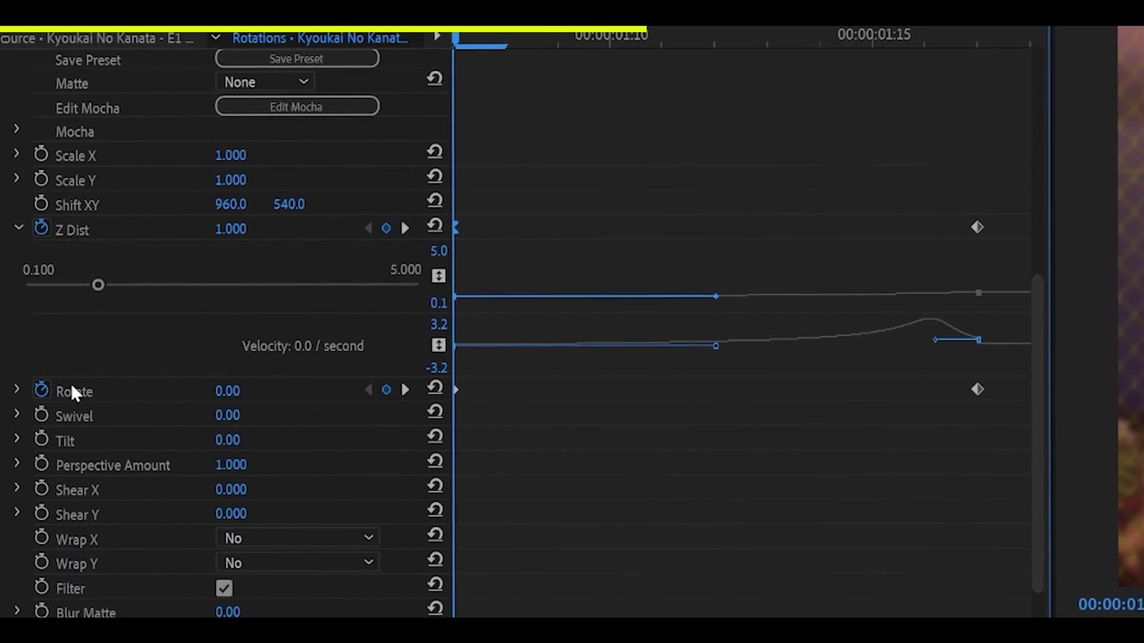
click(14, 389)
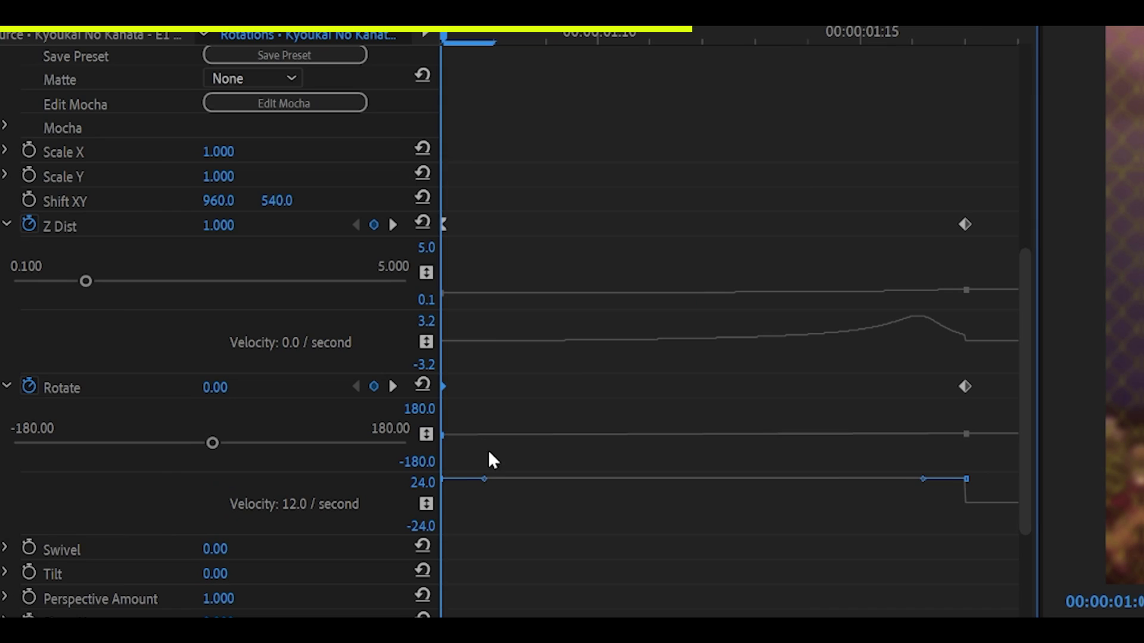
drag(765, 479, 946, 502)
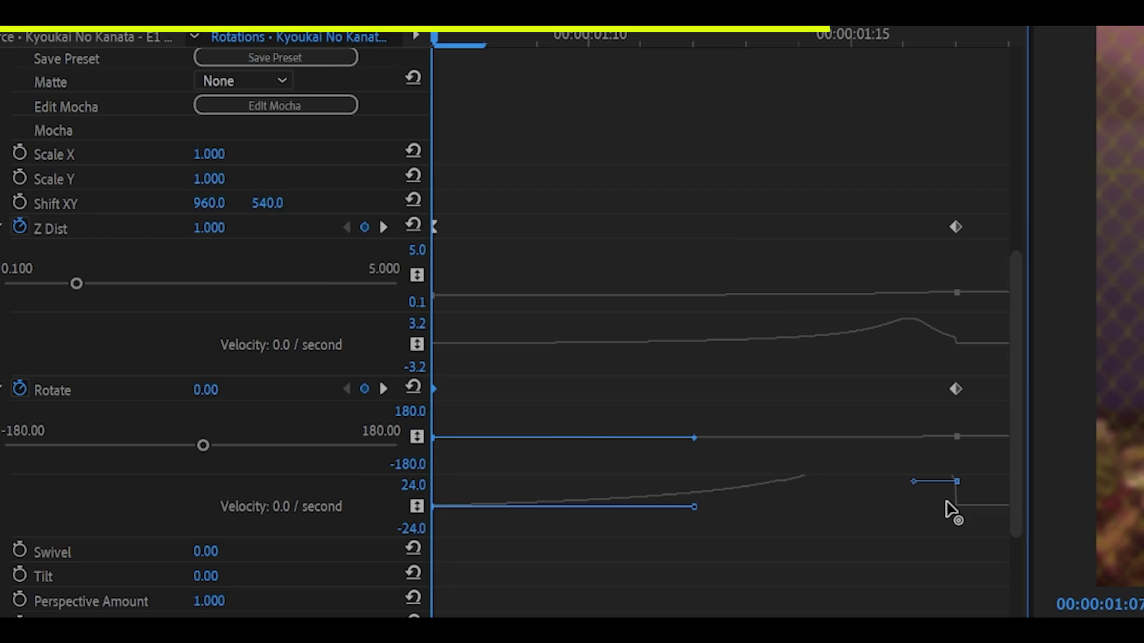
Shorten the end-keyframe velocity handles of Z Dist and Rotate so both speed peaks fall closer to the first clip's end.
click(957, 227)
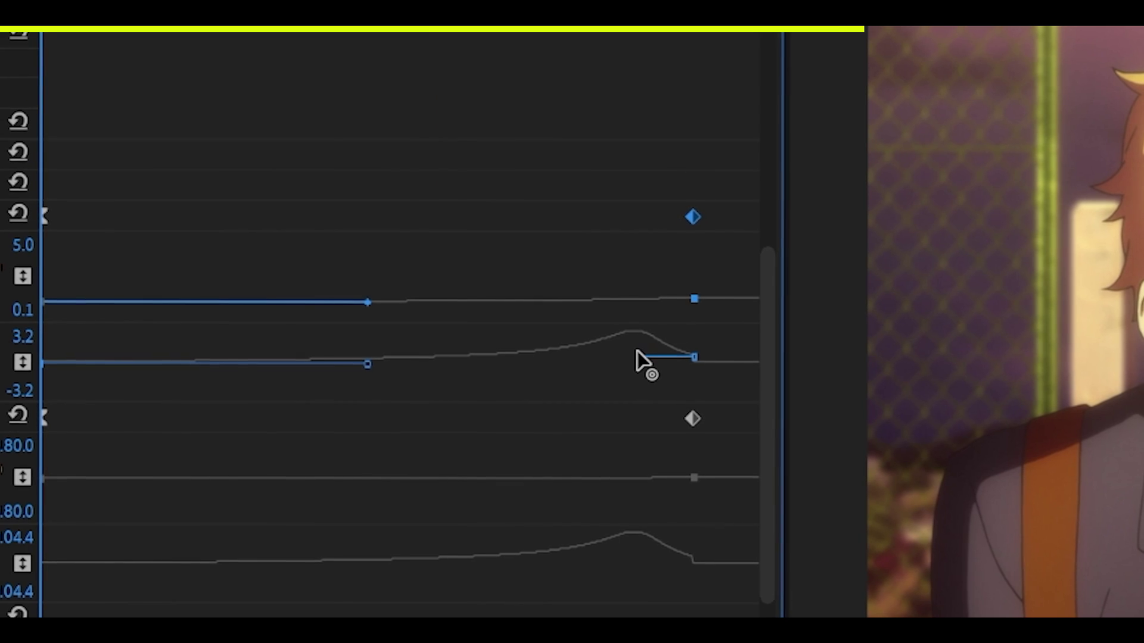
drag(636, 350, 665, 330)
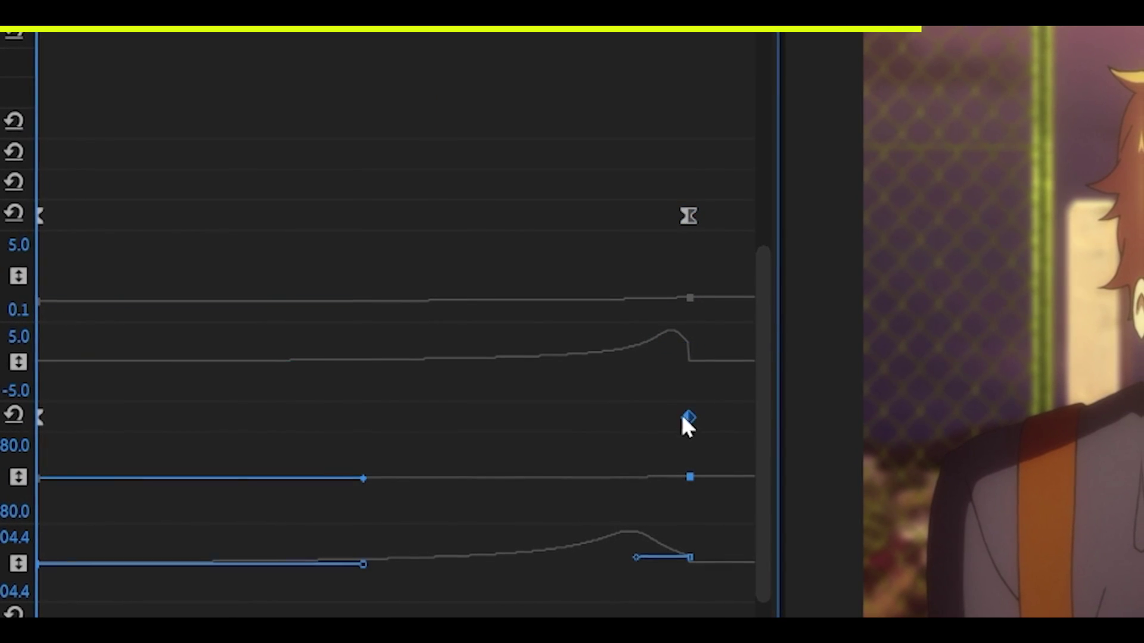
drag(640, 550, 673, 547)
click(634, 285)
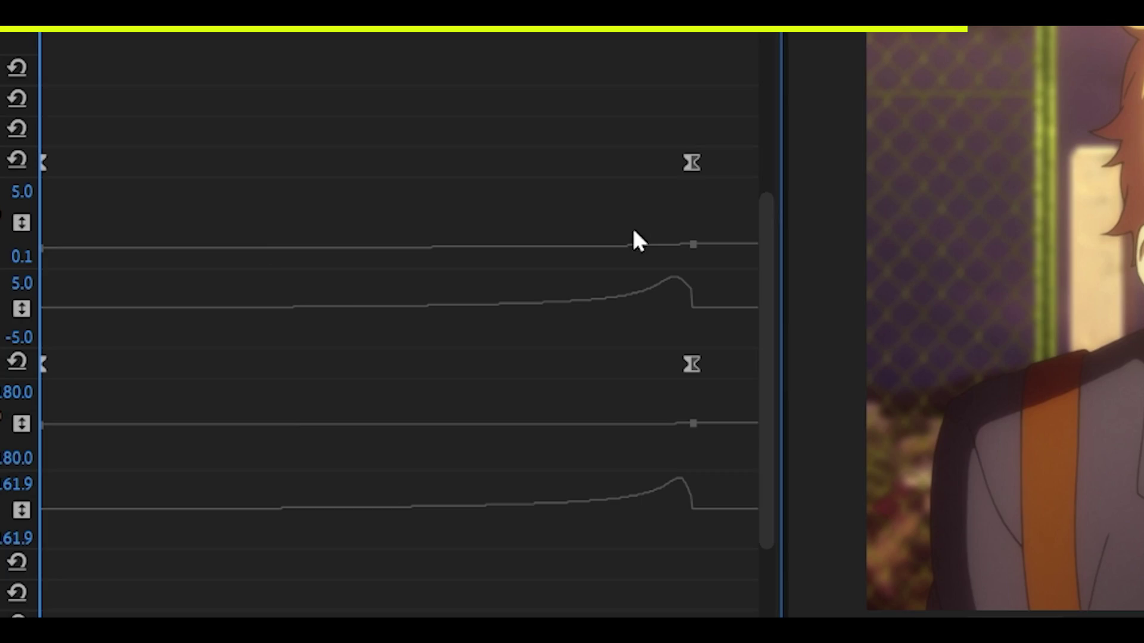
Preview the rotation and set Wrap X and Wrap Y in the first clip's S_WarpTransform to mirror the image at its edges.
key(space)
click(478, 472)
key(space)
drag(518, 473, 573, 475)
scroll(385, 260, down, 3)
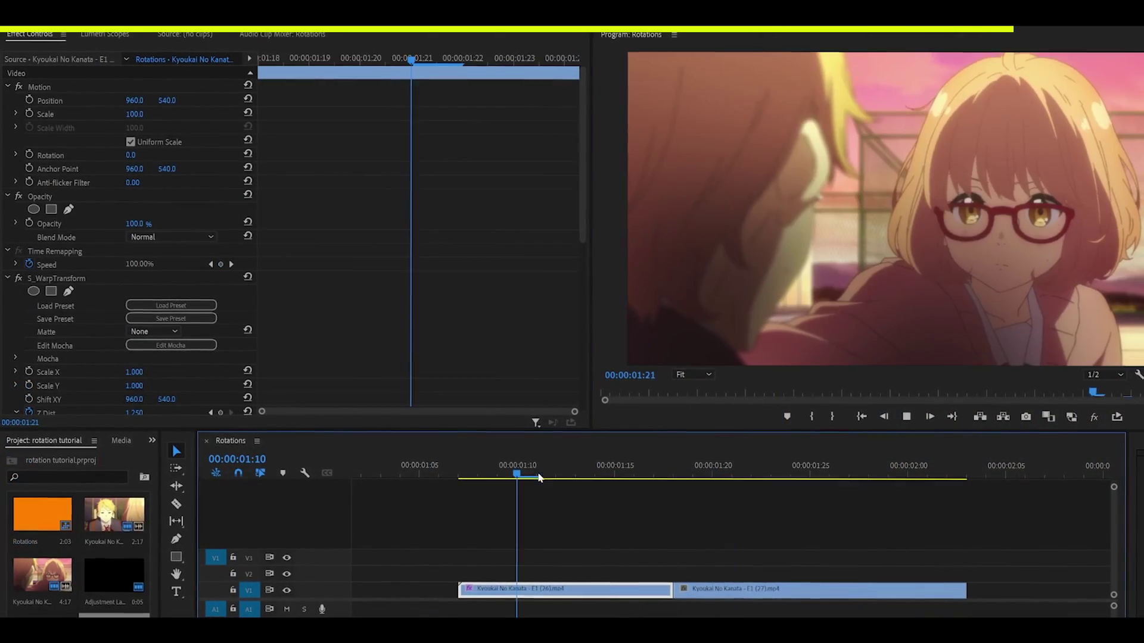
scroll(384, 262, down, 10)
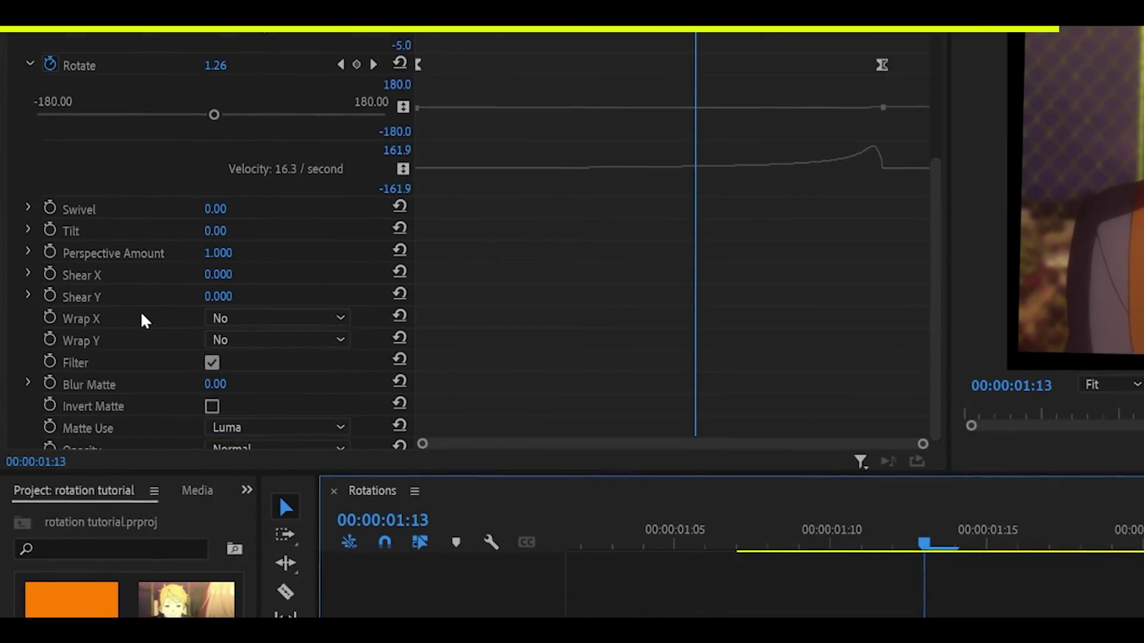
click(228, 322)
click(239, 385)
click(238, 337)
click(242, 405)
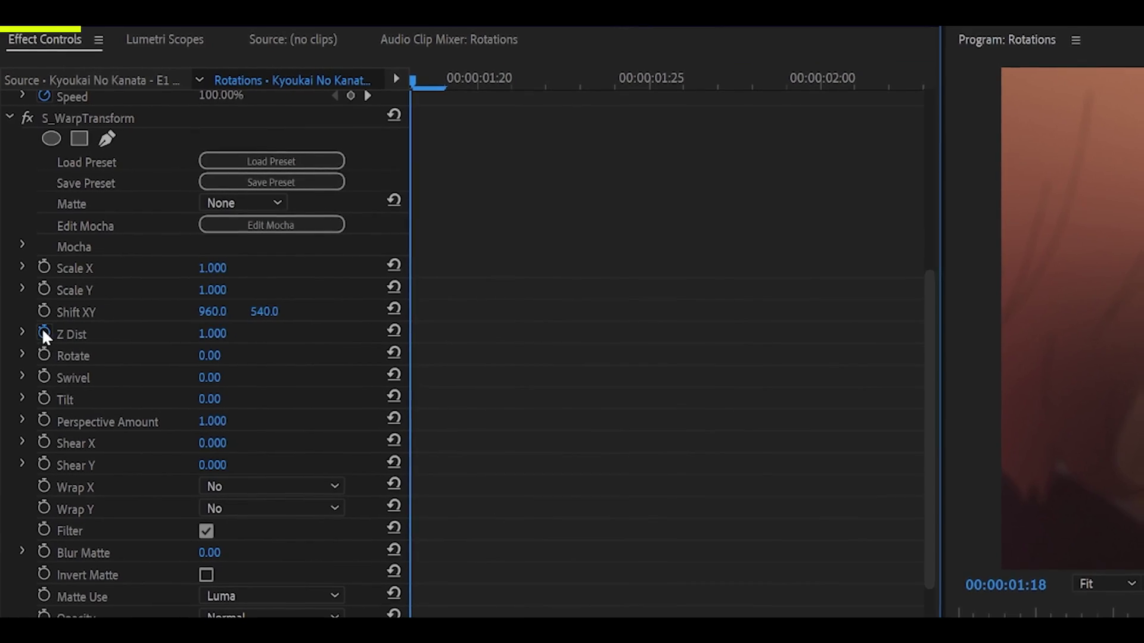
Keyframe Z Dist at 0.6 and Rotate at -6 on the second clip's first frame, 00:00:01:18.
click(26, 198)
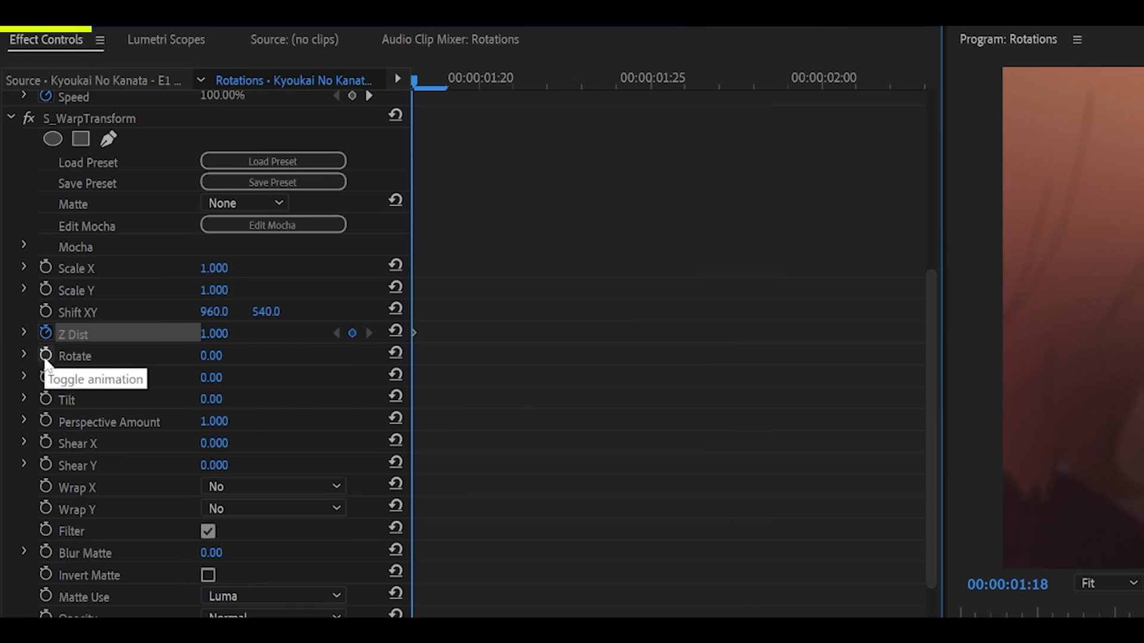
click(27, 208)
click(216, 334)
text(0.7)
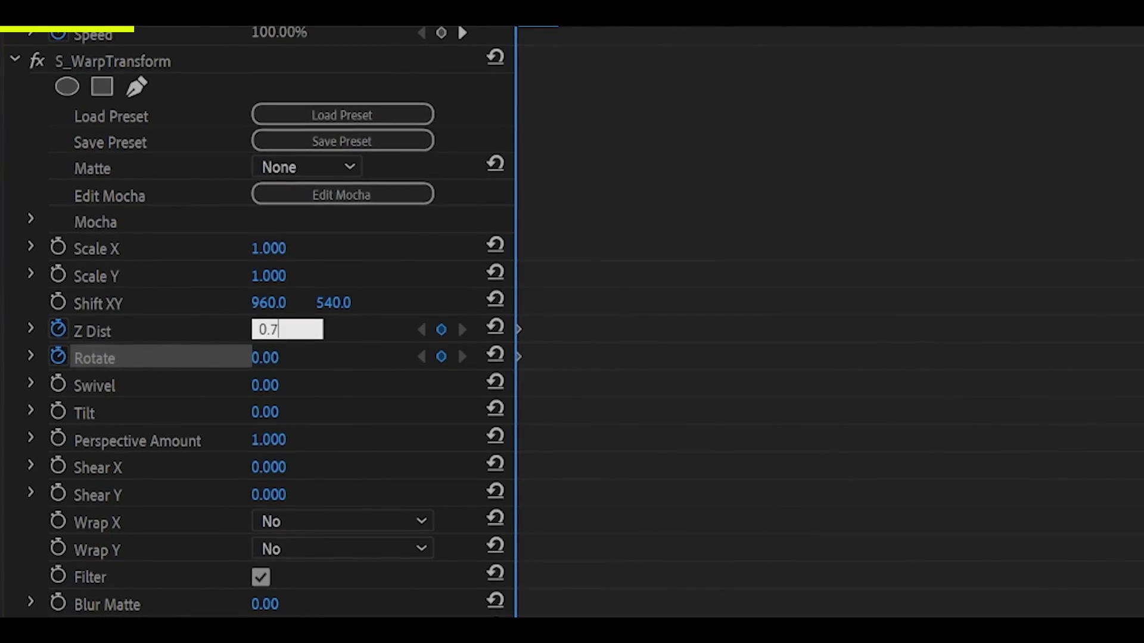
key(Return)
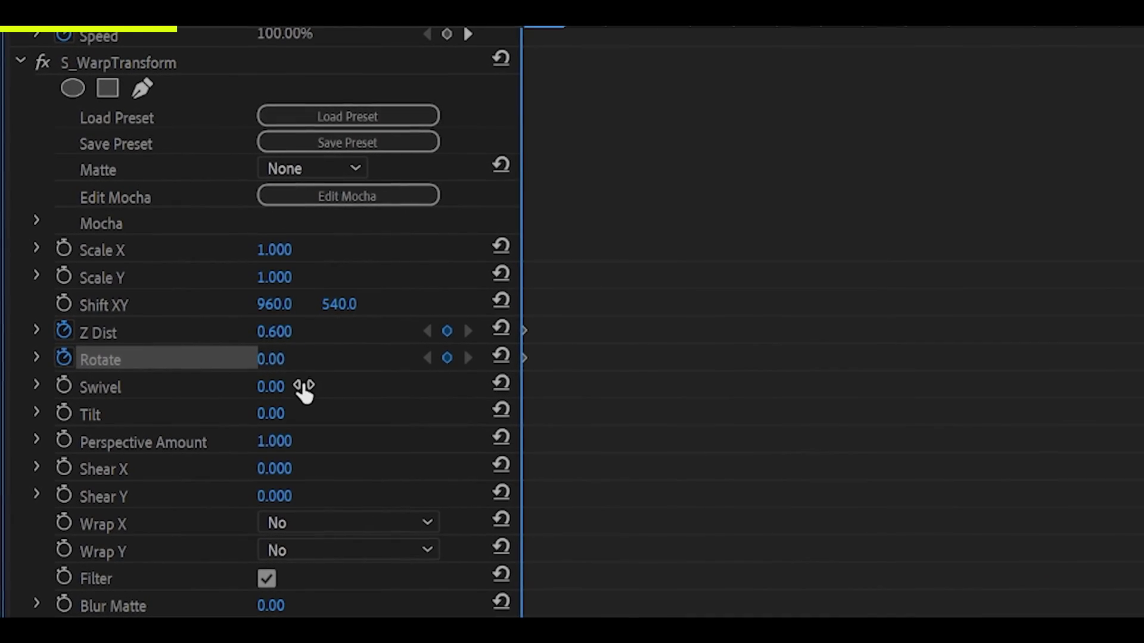
click(266, 357)
text(-8)
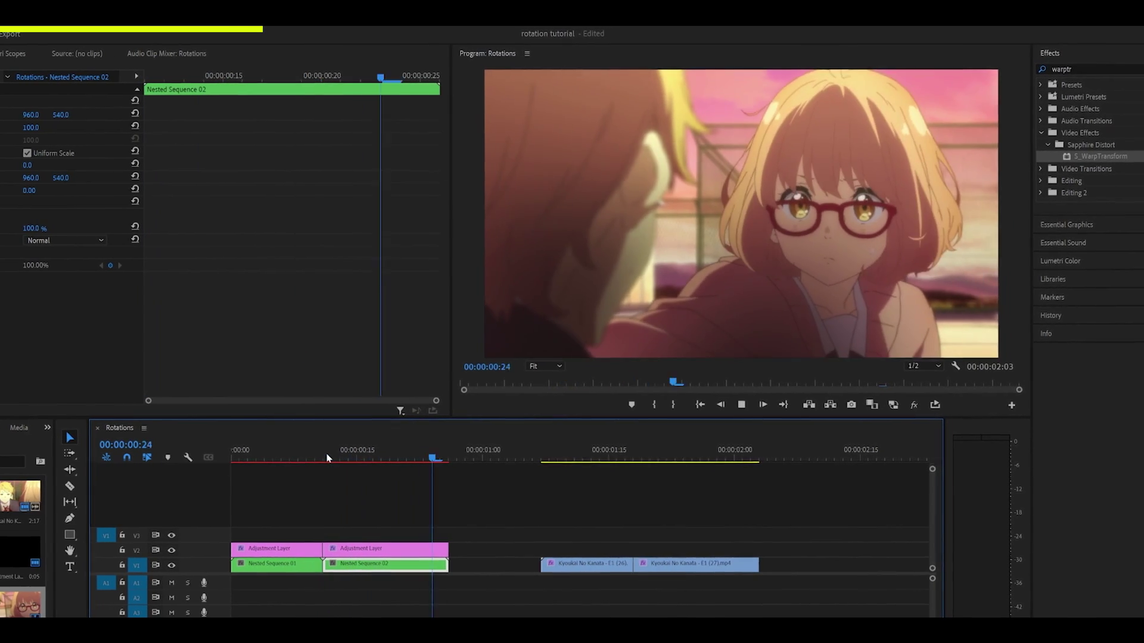
Hide video track V2 and compare the Z Dist and Rotate values on either side of the cut.
click(163, 552)
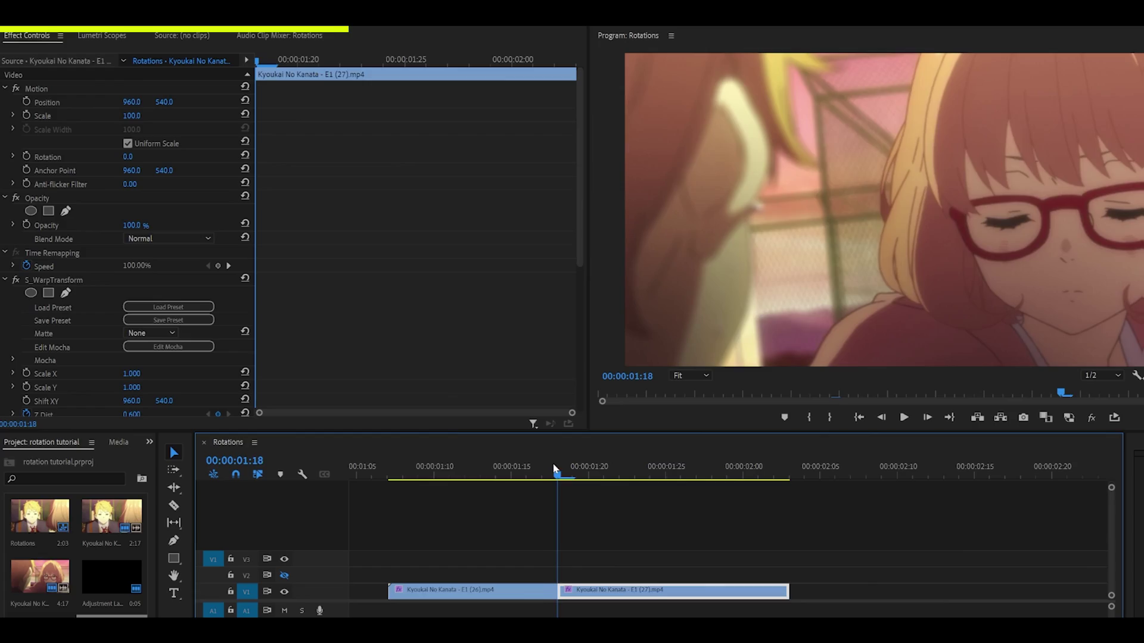
scroll(507, 394, down, 6)
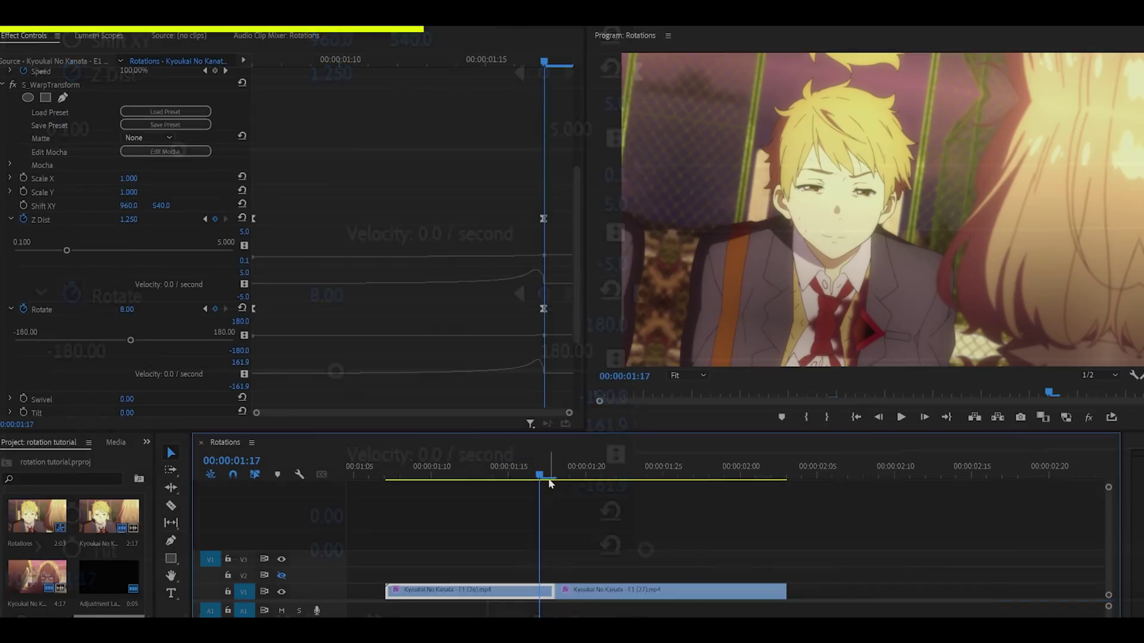
key(Right)
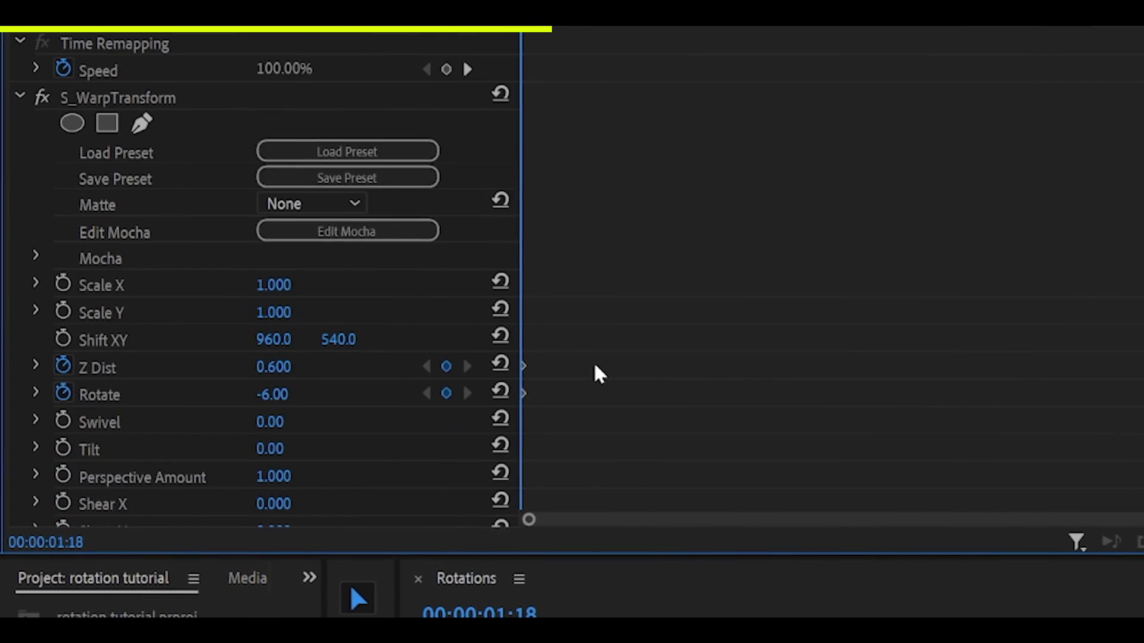
scroll(599, 374, down, 2)
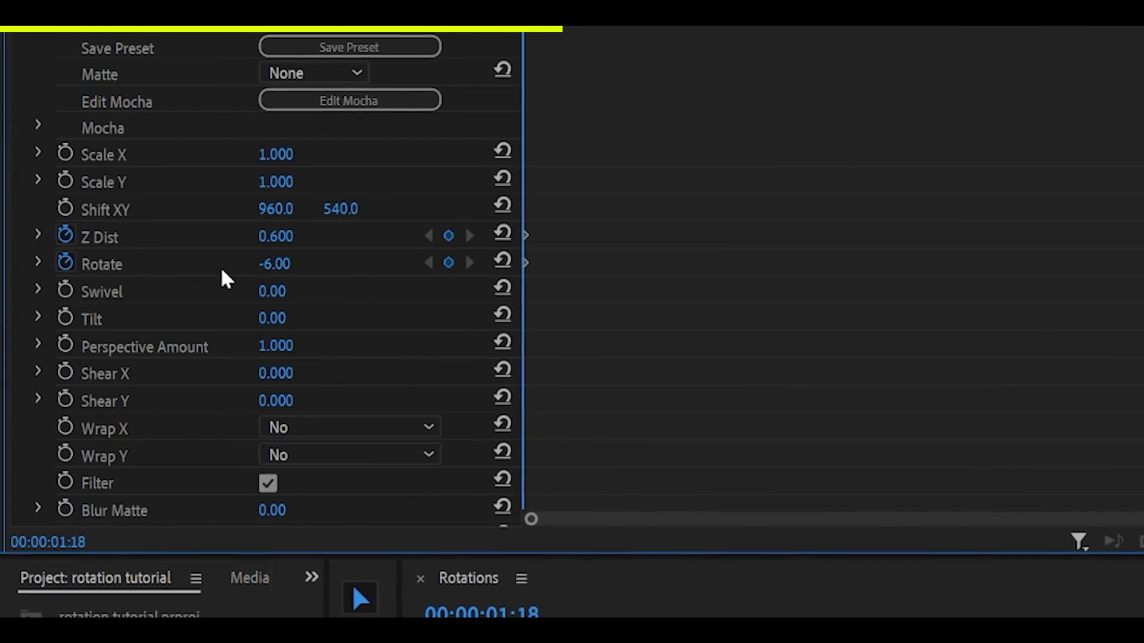
click(283, 268)
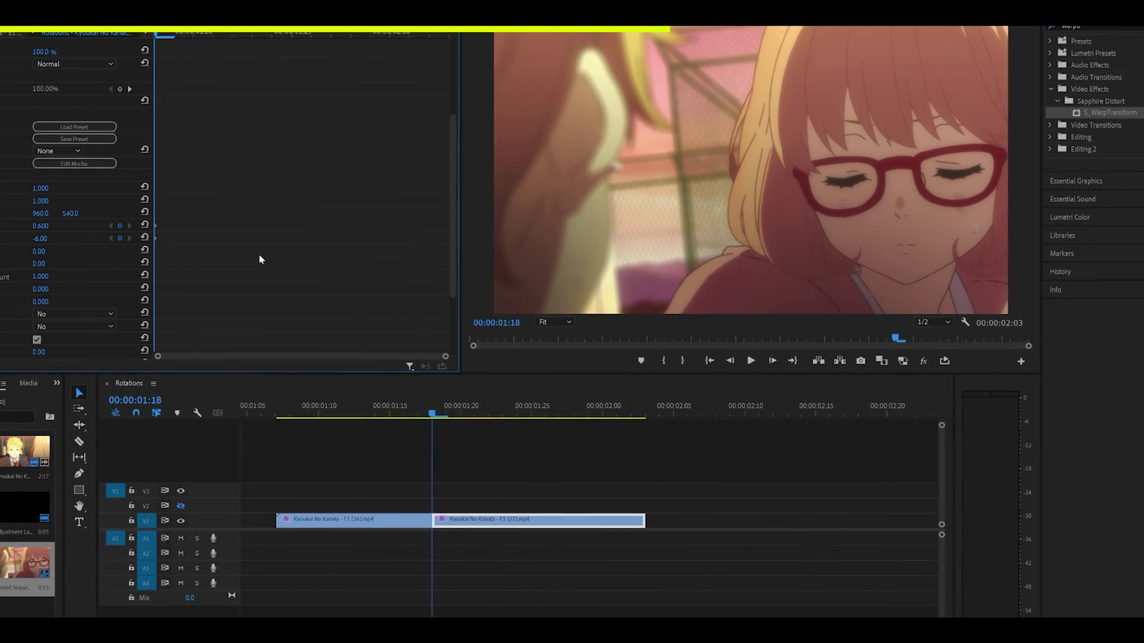
Reset Z Dist to 1 and Rotate to 0 at the second clip's last frame, 00:00:02:02.
key(shift+Right)
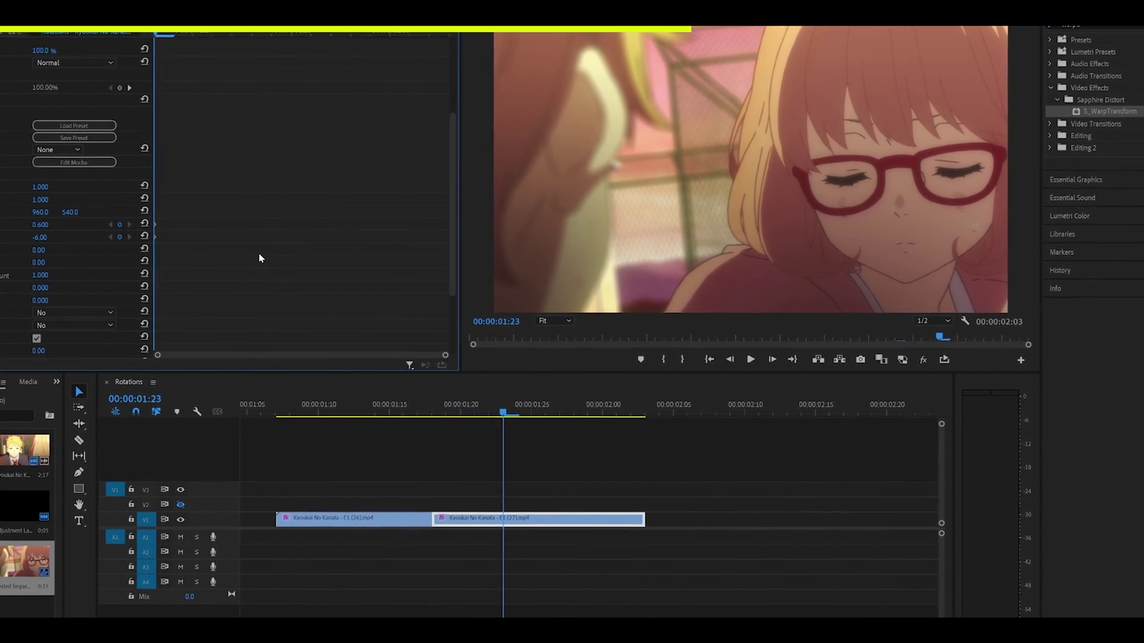
key(Down)
key(Left)
scroll(65, 226, down, 3)
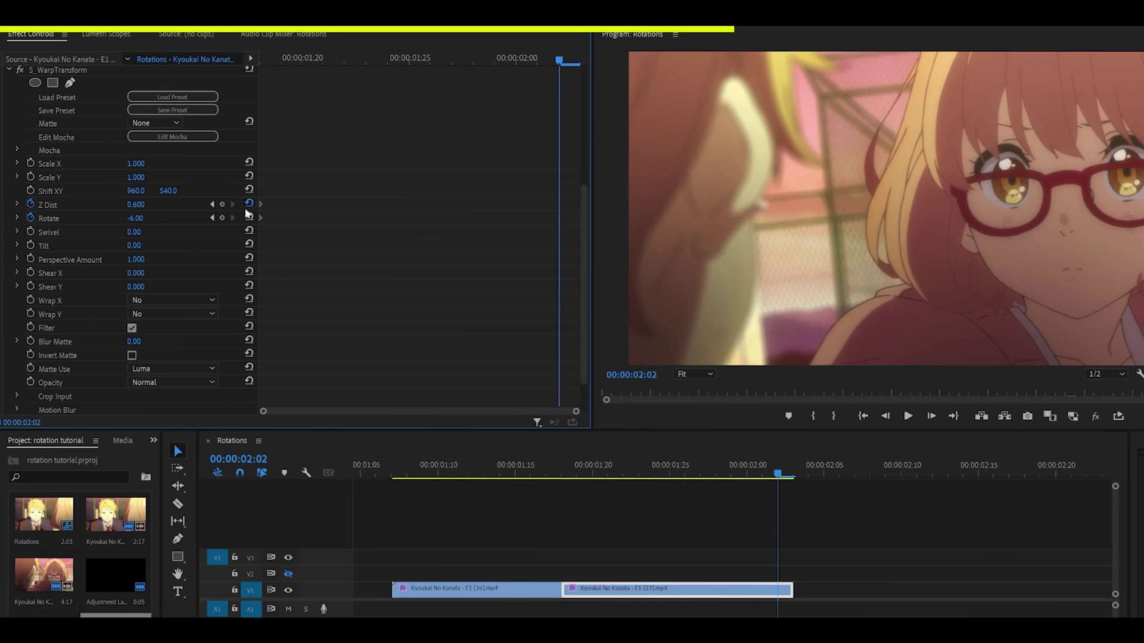
click(147, 165)
click(148, 177)
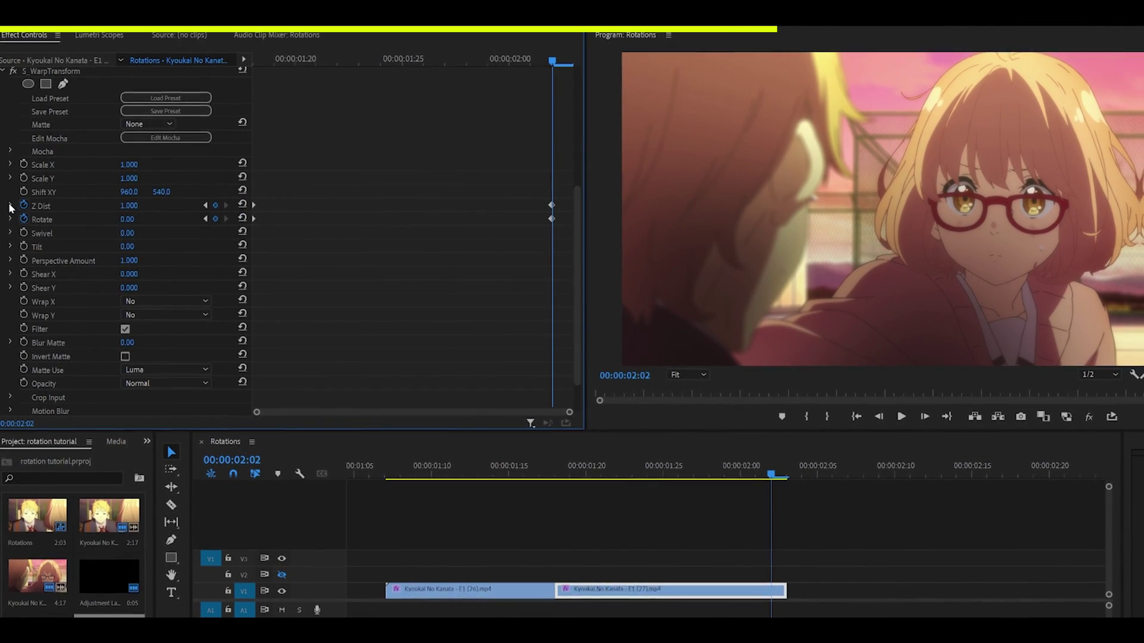
Reshape the second clip's Z Dist and Rotate velocity graphs to peak early and slow gradually toward the end keyframes.
click(552, 205)
key(Left)
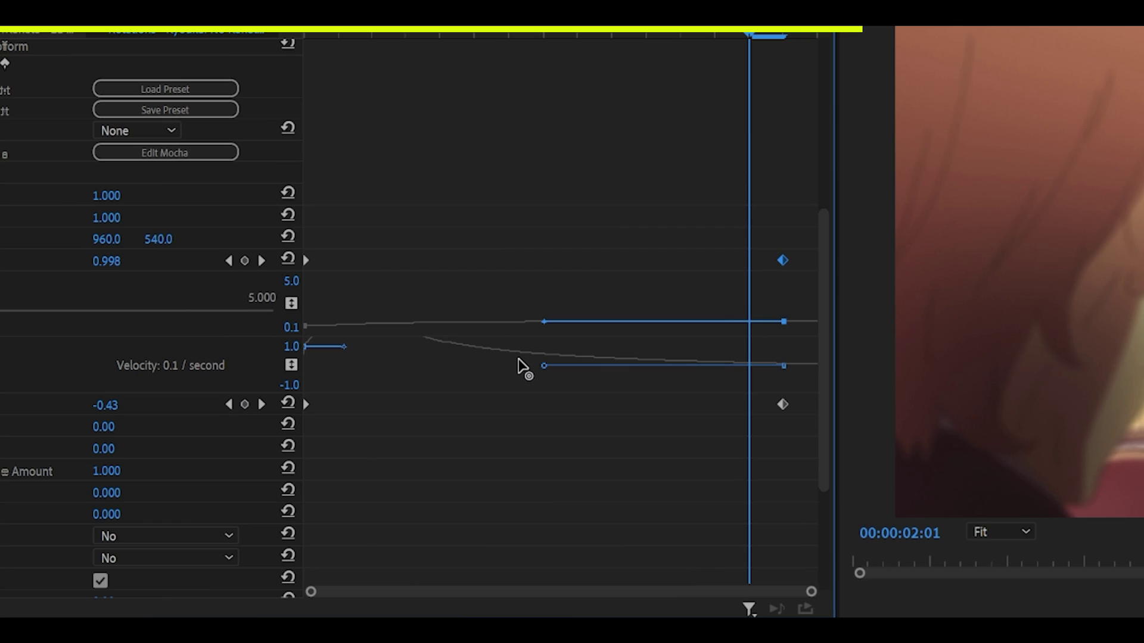
drag(515, 364, 516, 365)
click(17, 432)
click(11, 429)
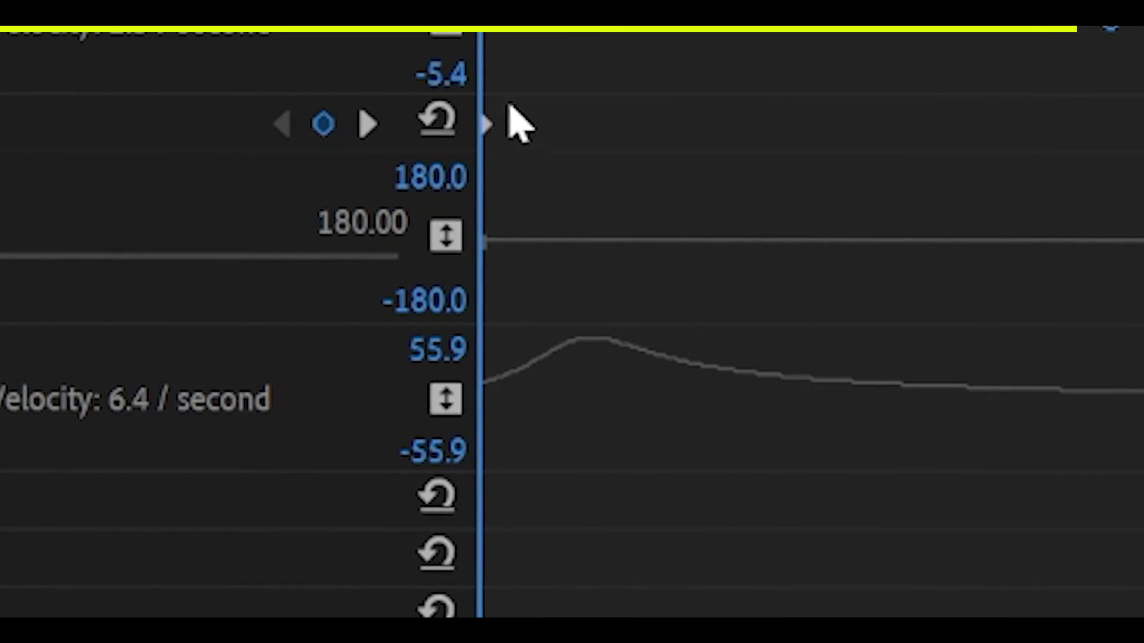
drag(584, 384, 541, 350)
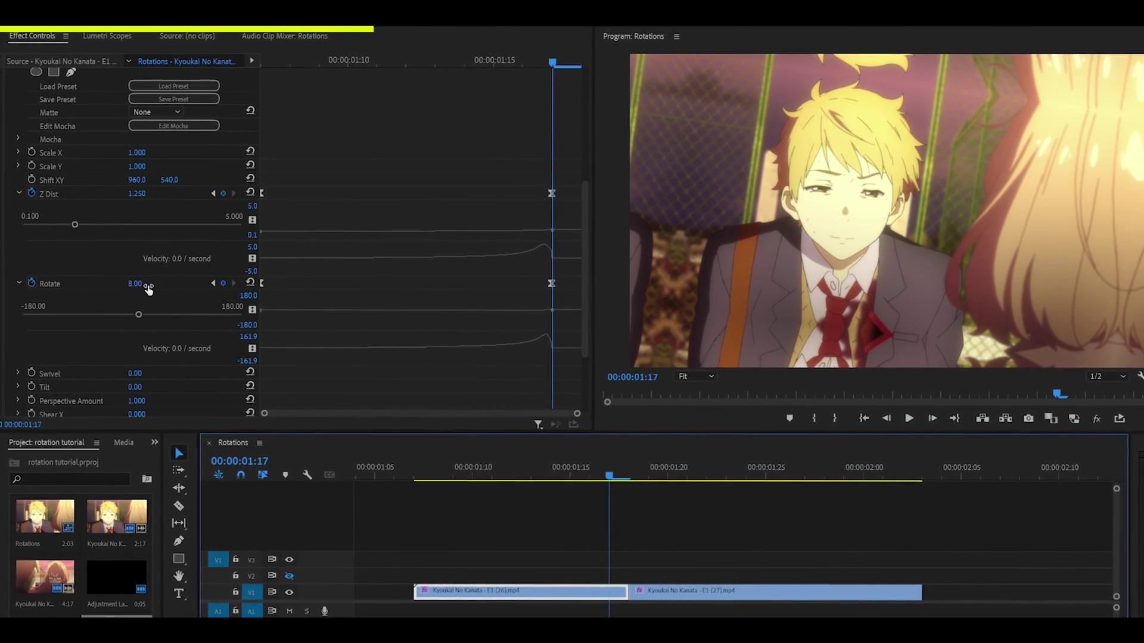
Set the first clip's Rotate keyframe at 00:00:01:17 to -8 and check the second clip's settings at the cut.
click(80, 284)
click(133, 284)
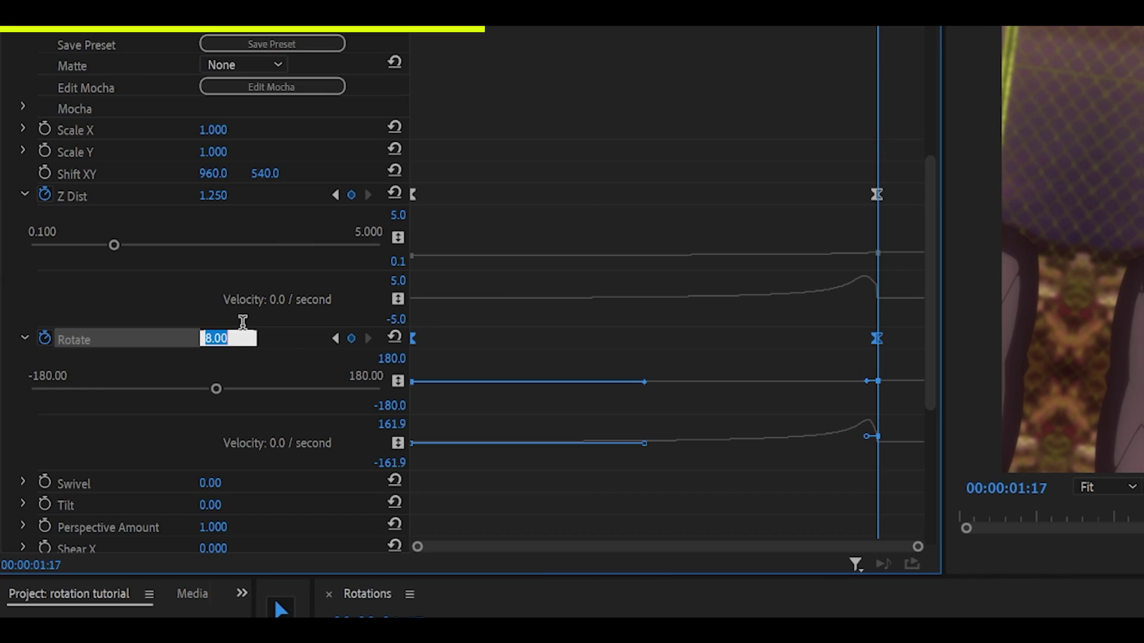
text(-8)
key(Return)
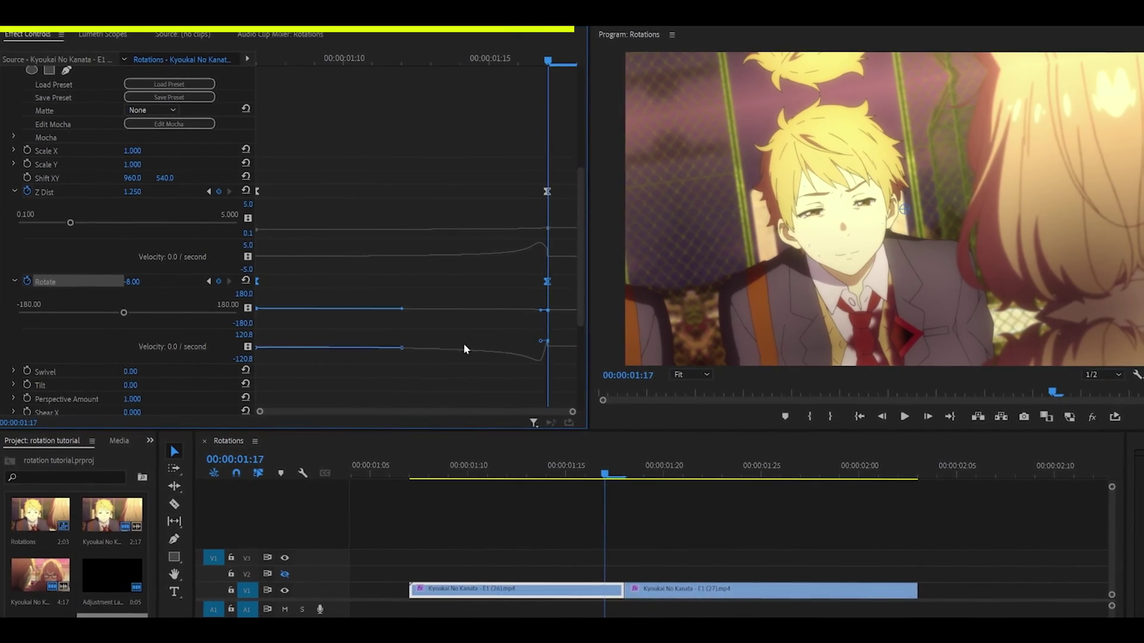
key(Right)
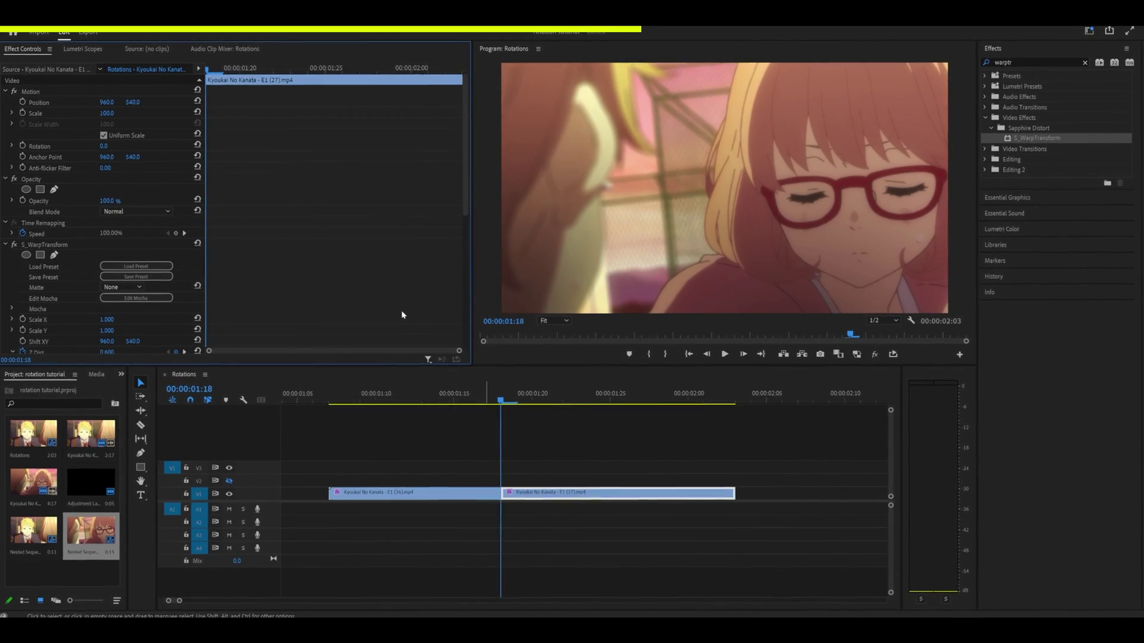
scroll(402, 314, down, 5)
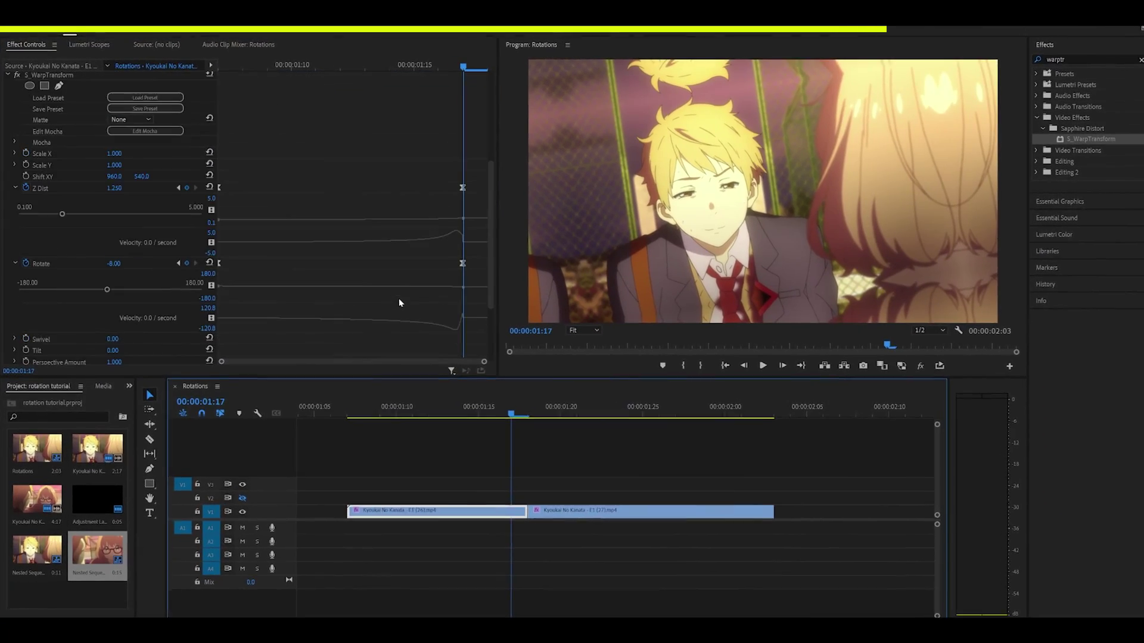
Play the rotation transition through from the start of the first clip and return the playhead to 00:00:01:07.
key(Right)
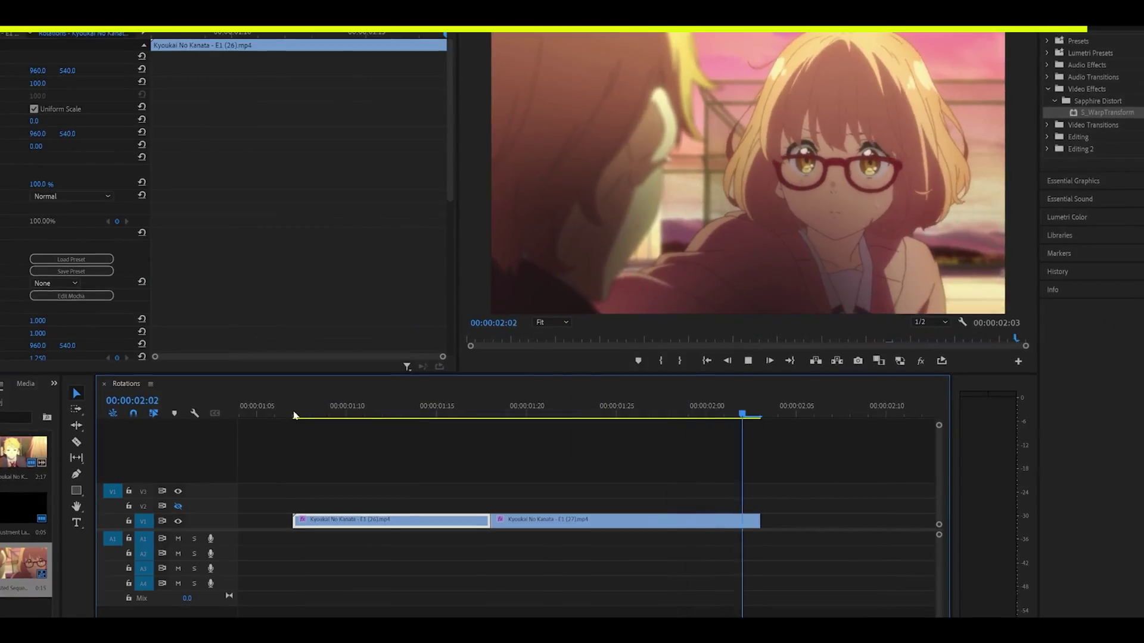
click(334, 404)
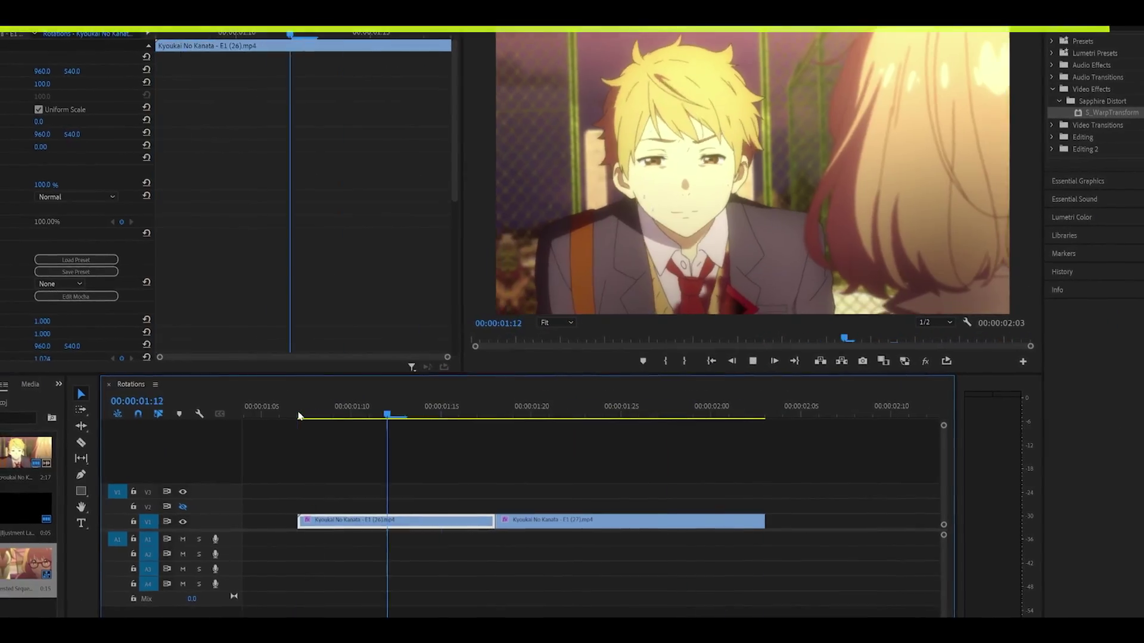
key(space)
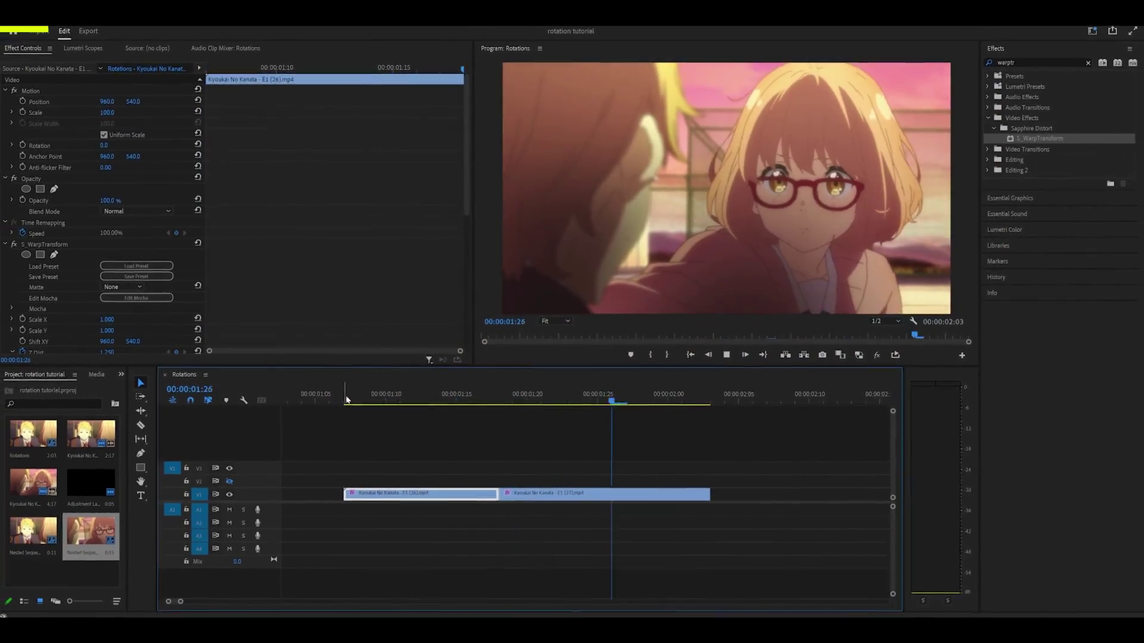
click(334, 406)
right_click(419, 497)
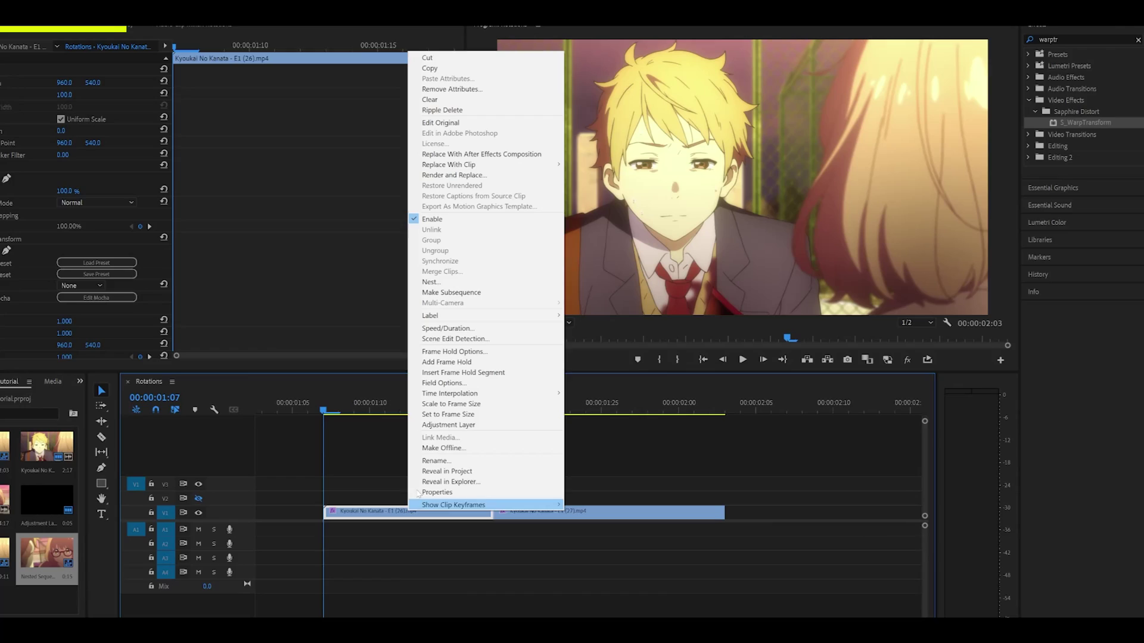
click(447, 287)
click(535, 327)
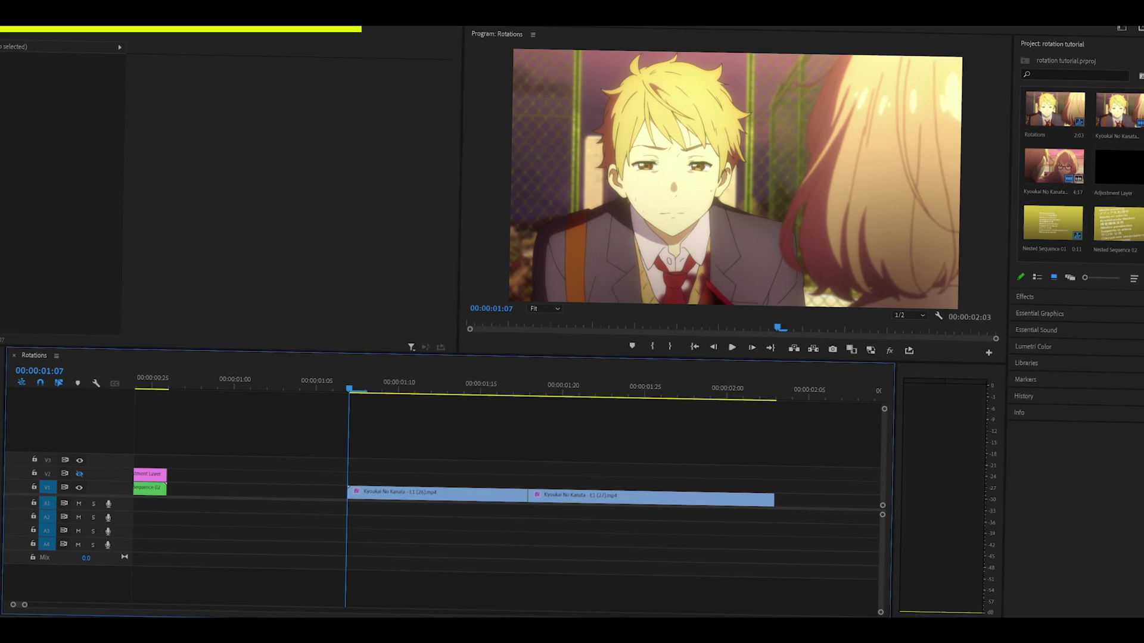
Reset the Effects workspace to its saved layout.
click(183, 32)
mouse_move(221, 63)
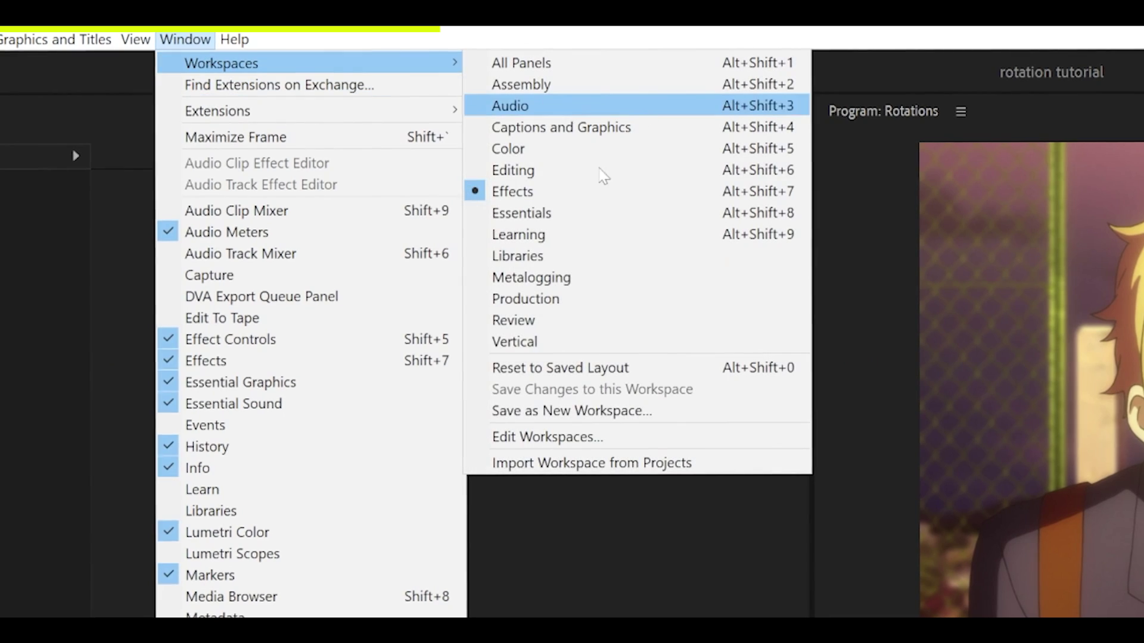
click(553, 376)
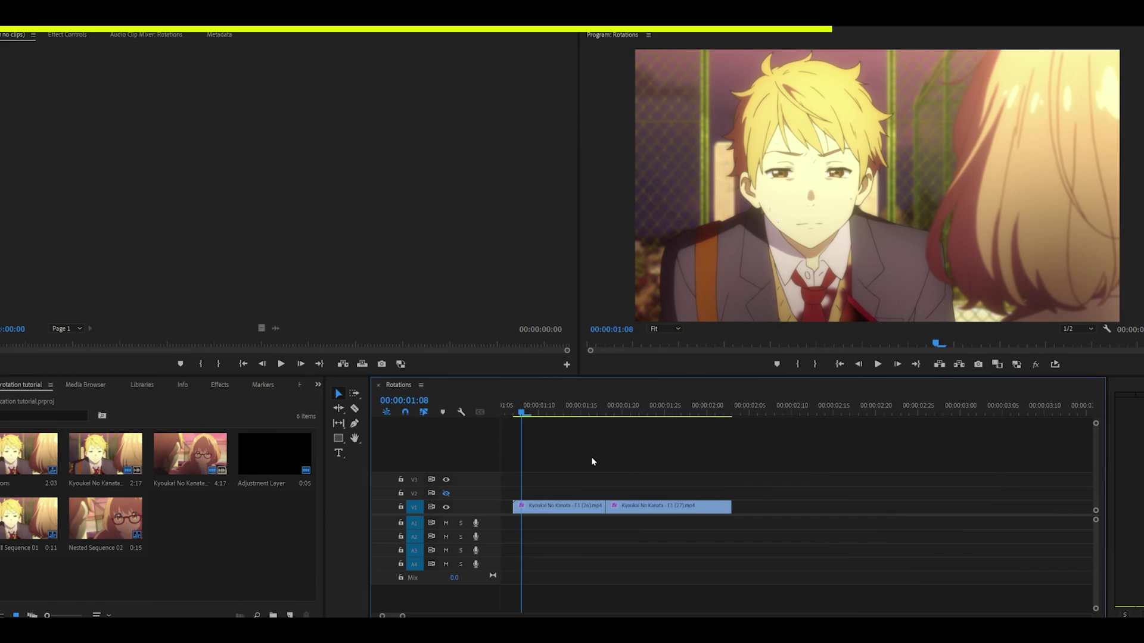
Switch the workspace from Editing to Effects.
scroll(734, 457, up, 3)
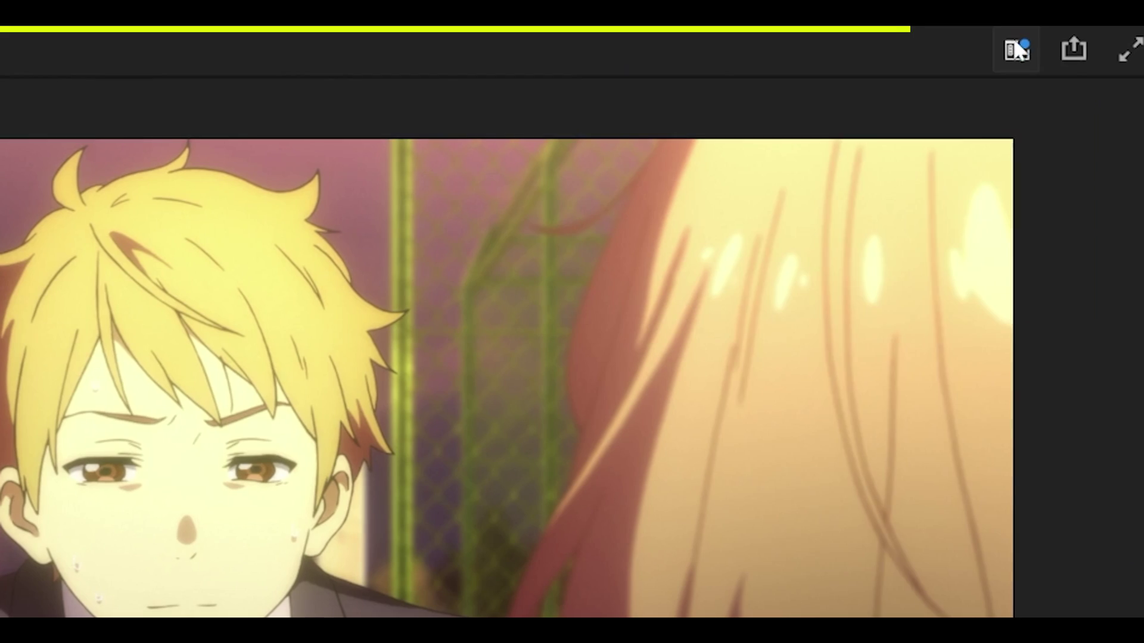
click(1017, 50)
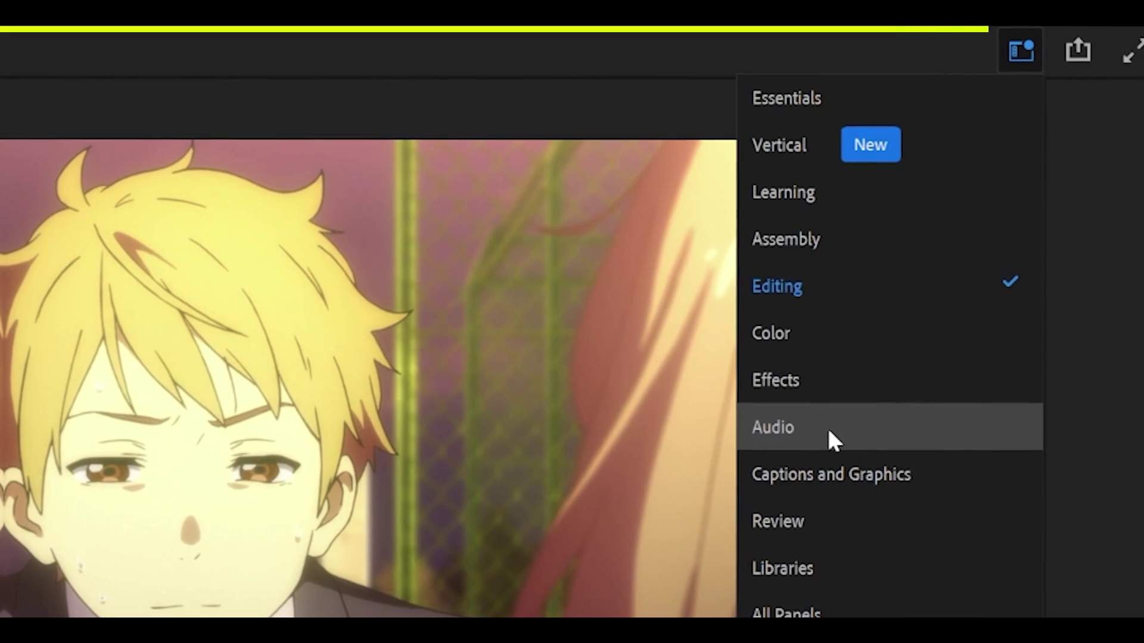
click(789, 379)
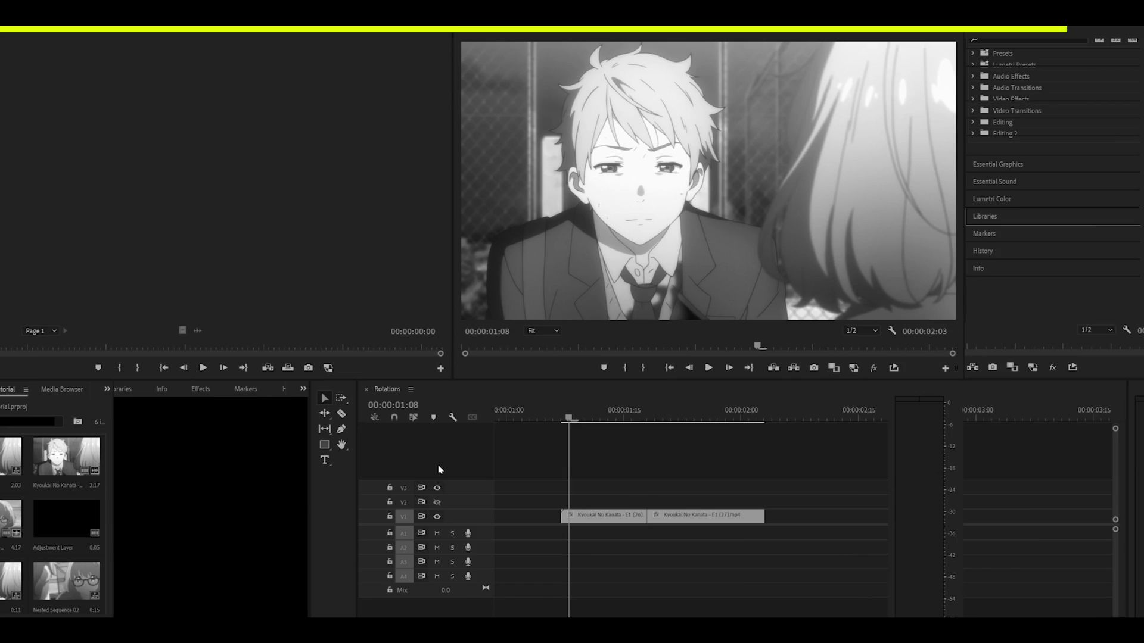
click(1088, 33)
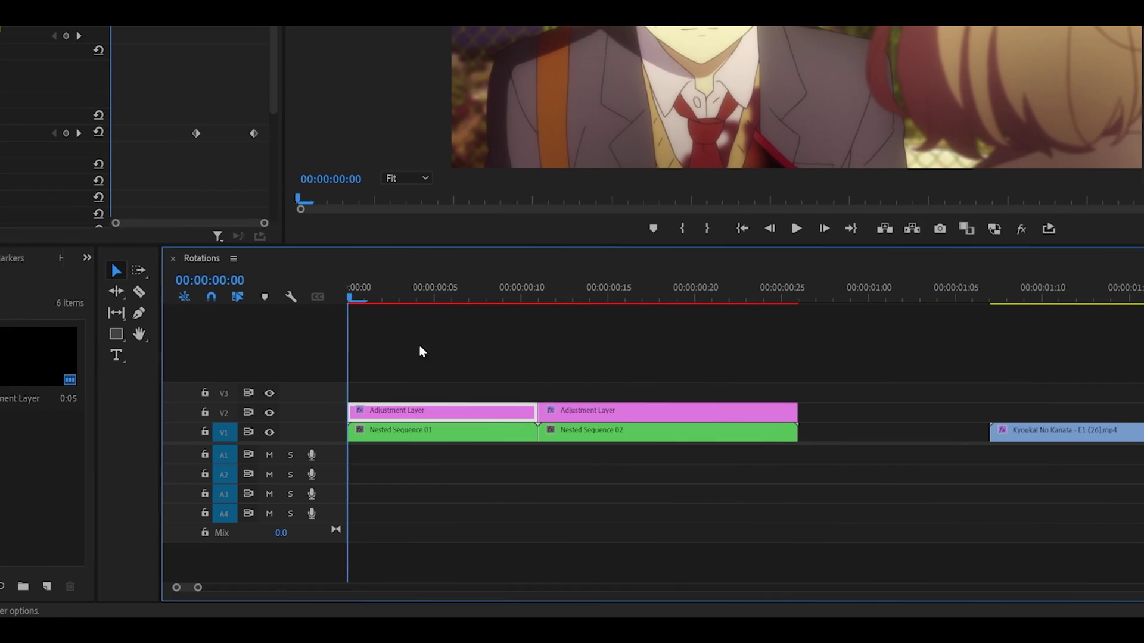
Inspect Nested Sequence 02 and Nested Sequence 01 in the finished transition at the beginning of the timeline.
click(420, 351)
click(587, 433)
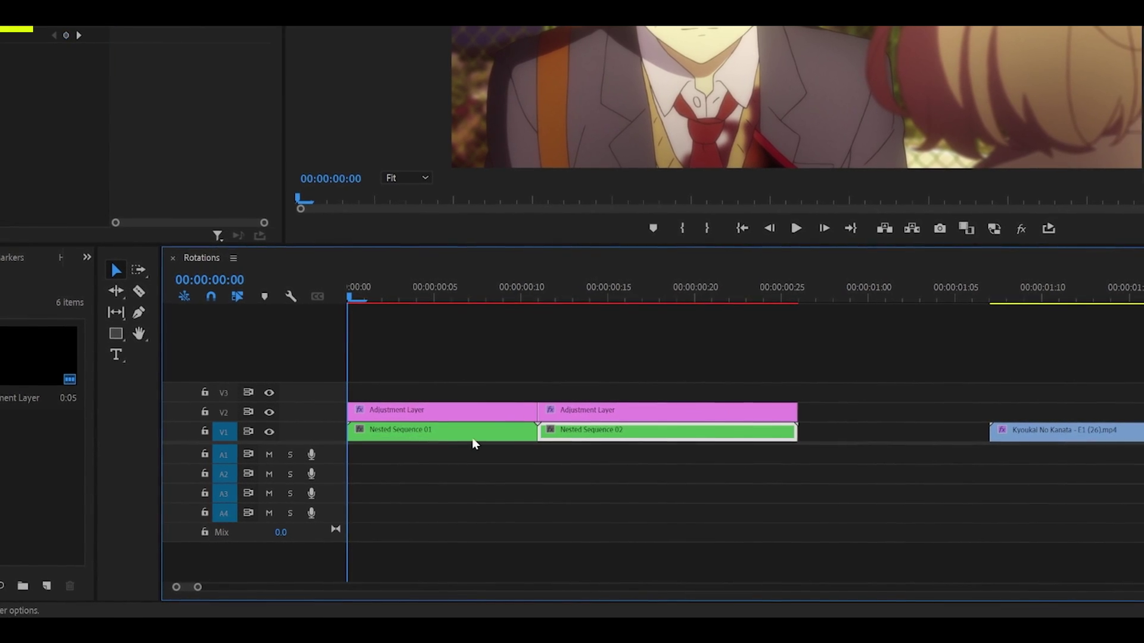
click(471, 439)
mouse_move(354, 295)
mouse_down()
mouse_move(461, 292)
mouse_move(351, 295)
mouse_up()
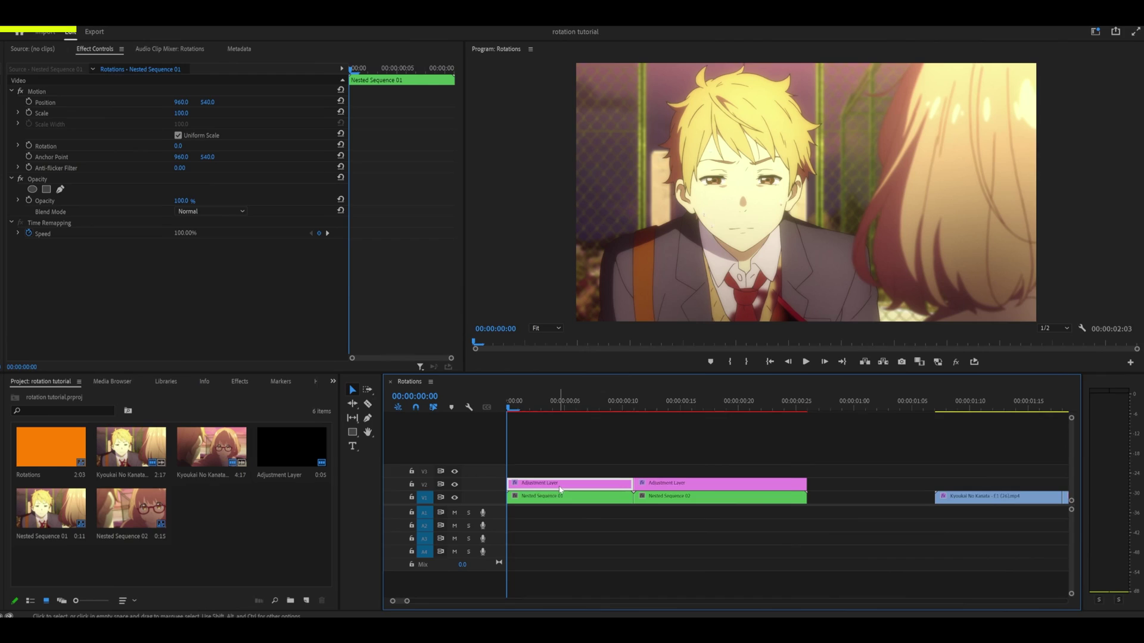
Examine the first adjustment layer's RSMB Pro blur amount keyframes and view the motion blur before the cut.
click(537, 482)
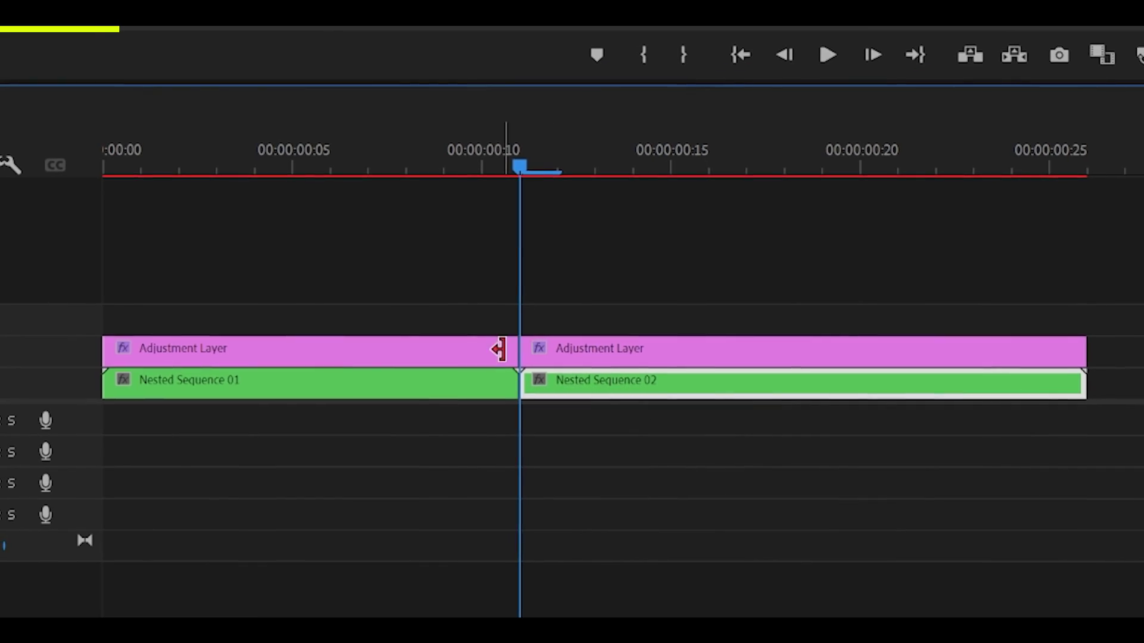
key(Left)
click(474, 353)
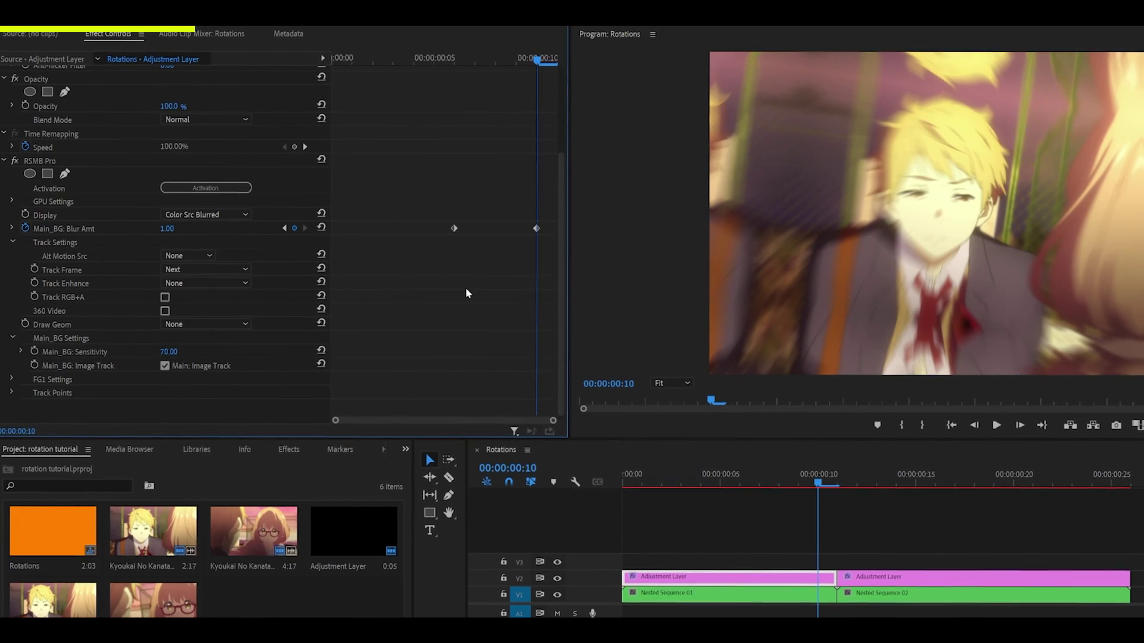
key(shift+Left)
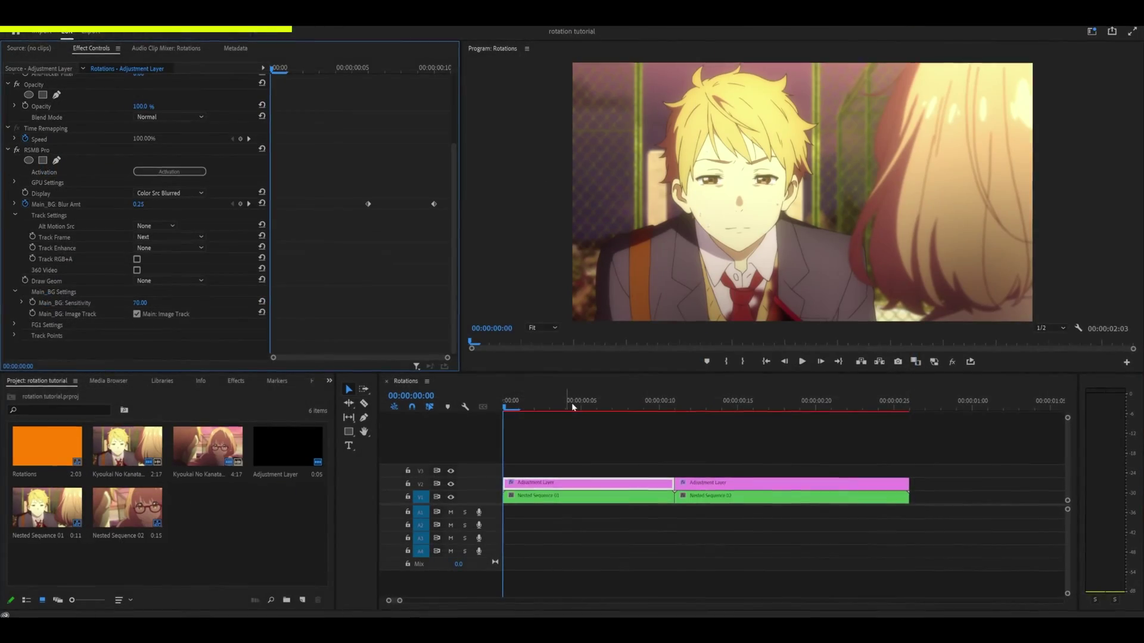
key(grave)
key(grave)
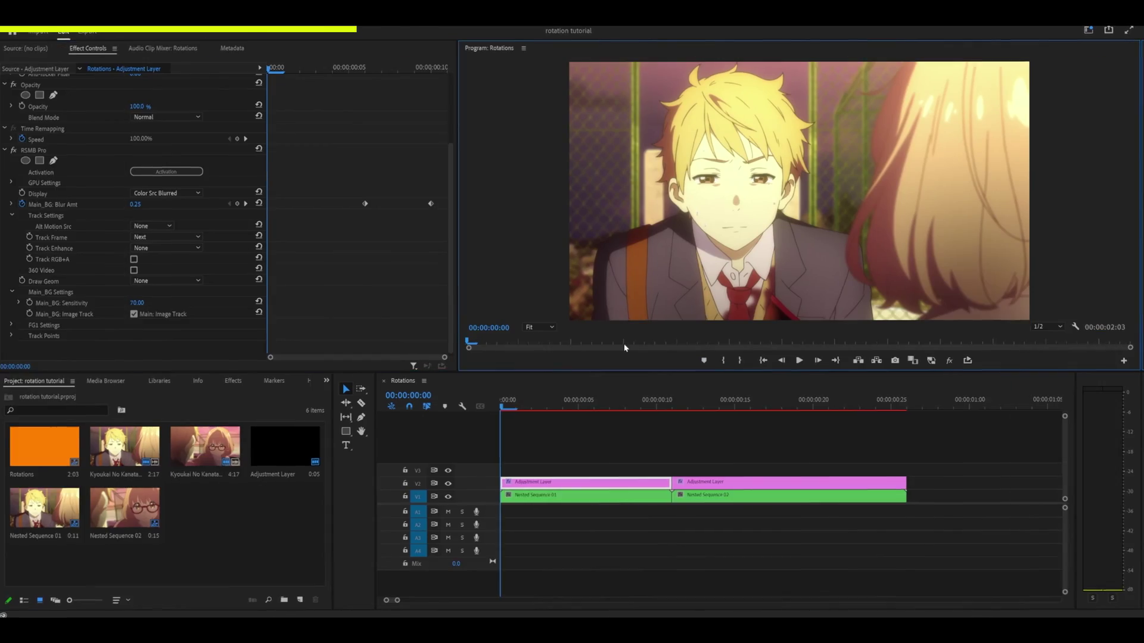
click(621, 406)
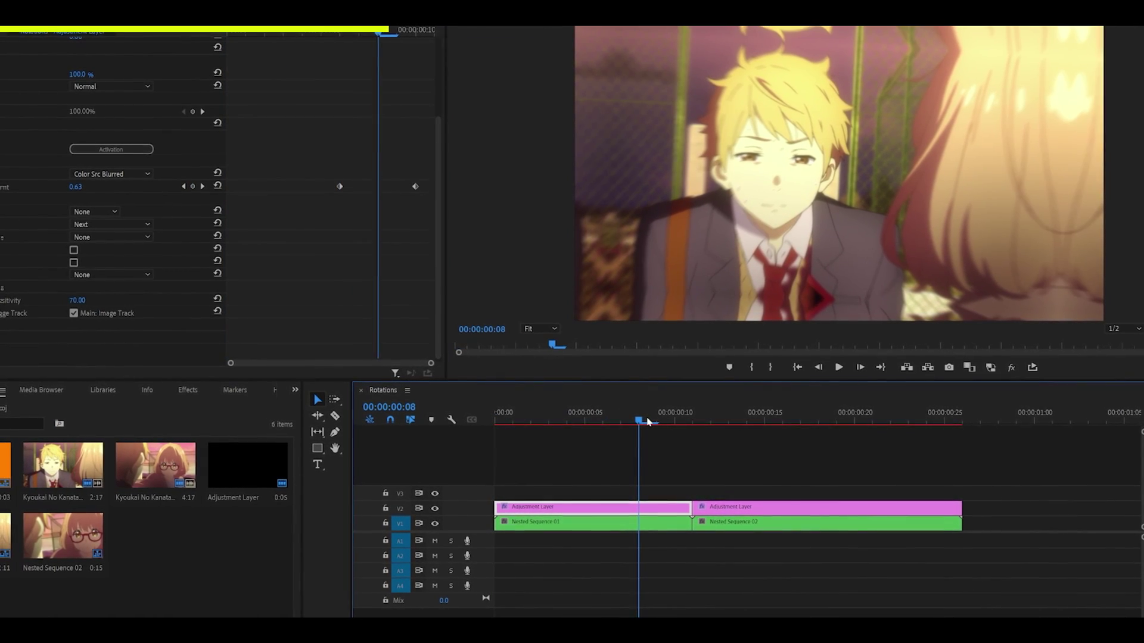
Examine the second adjustment layer's RSMB Pro blur amount keyframes from the cut at 00:00:00:11 to 00:00:00:18.
drag(648, 421, 693, 421)
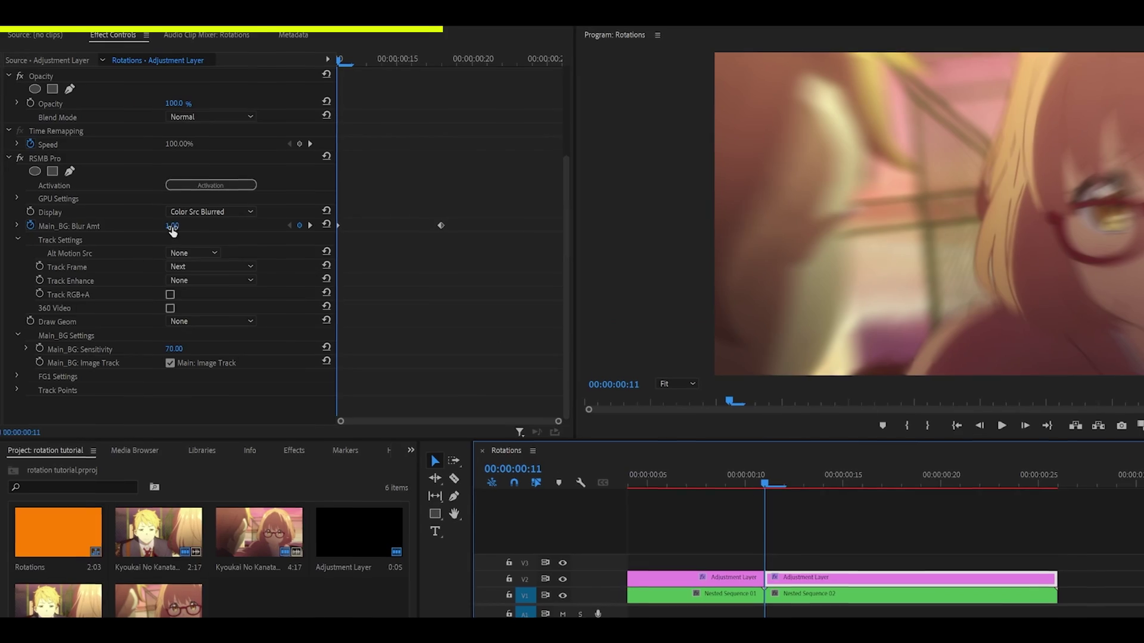
key(Right)
key(Right)
key(Right)
key(Right)
key(Right)
key(Right)
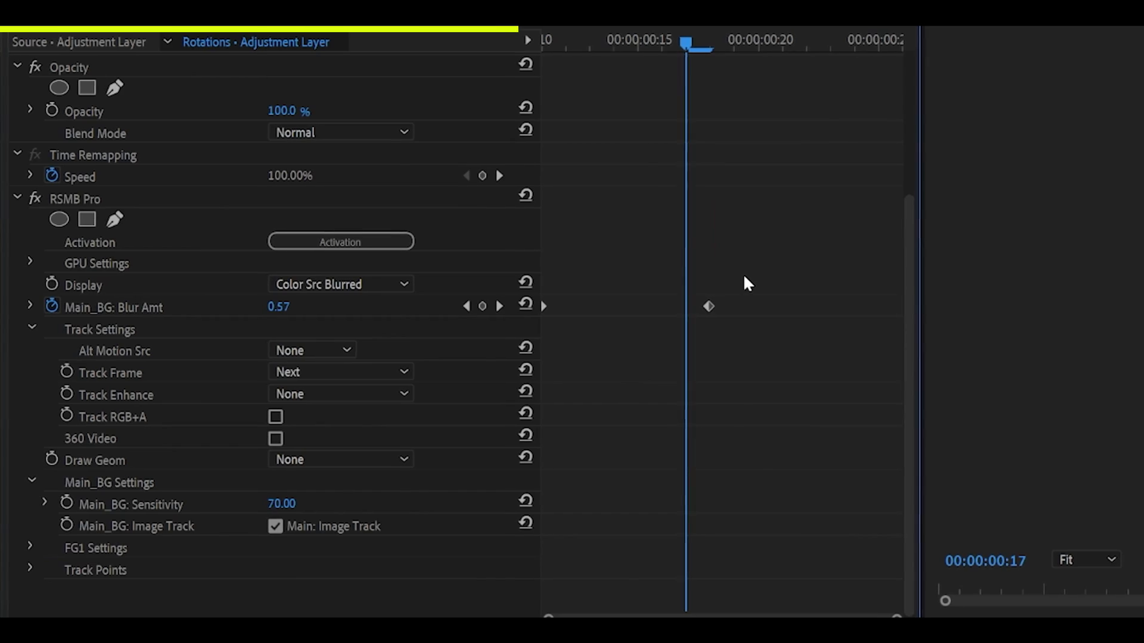
key(Right)
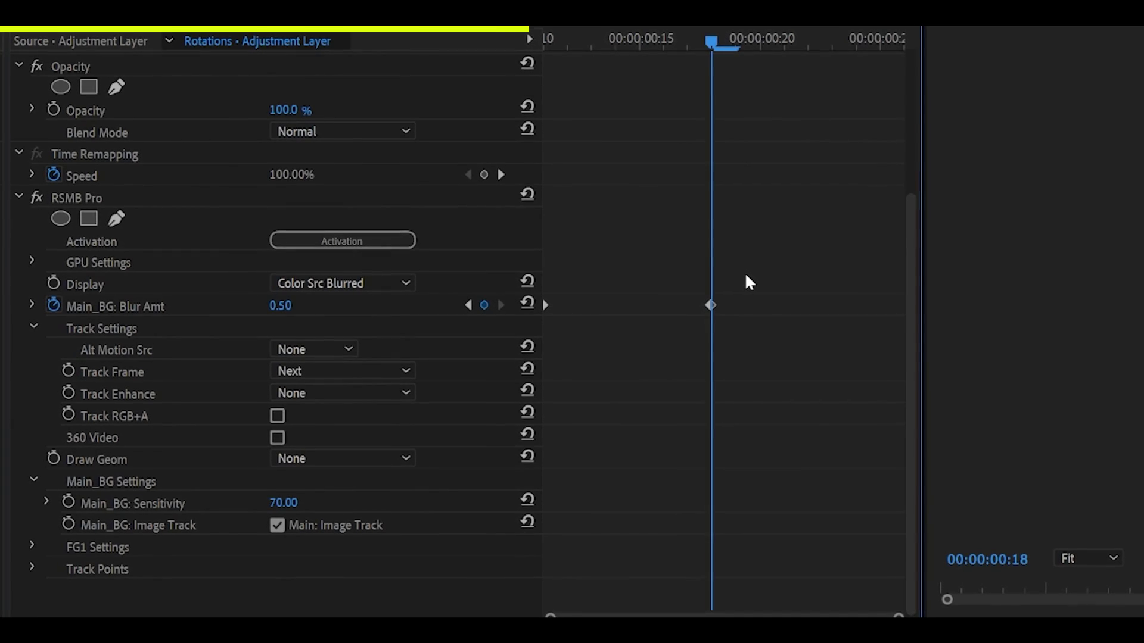
key(Left)
key(Right)
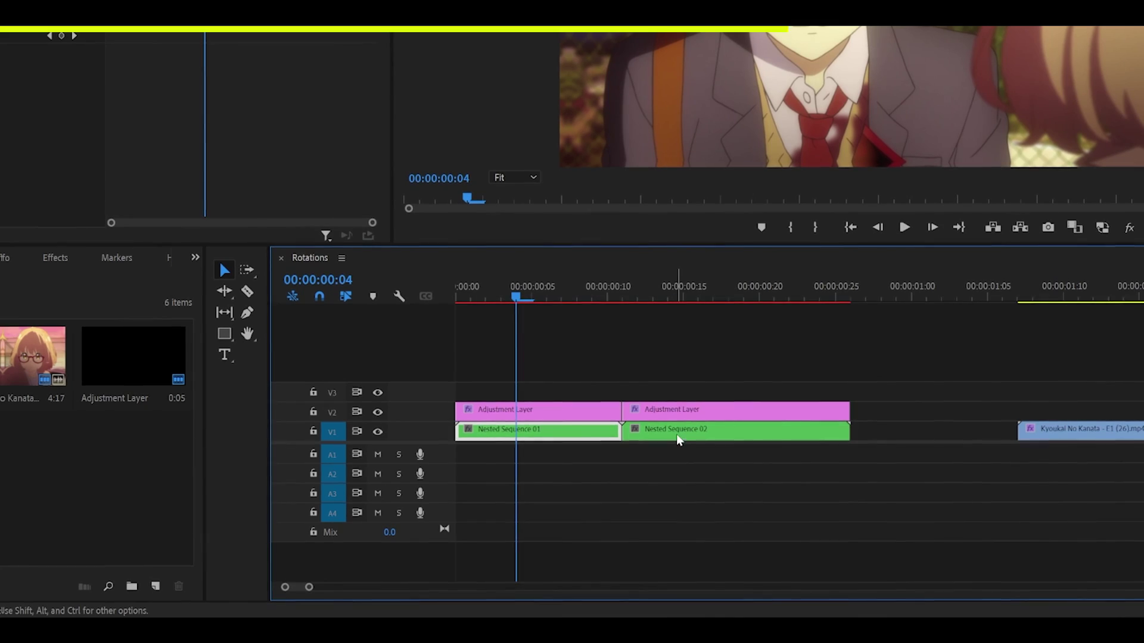
Compare the adjustment layer and nested sequence setup with the two clips that have no adjustment layer above them.
click(541, 409)
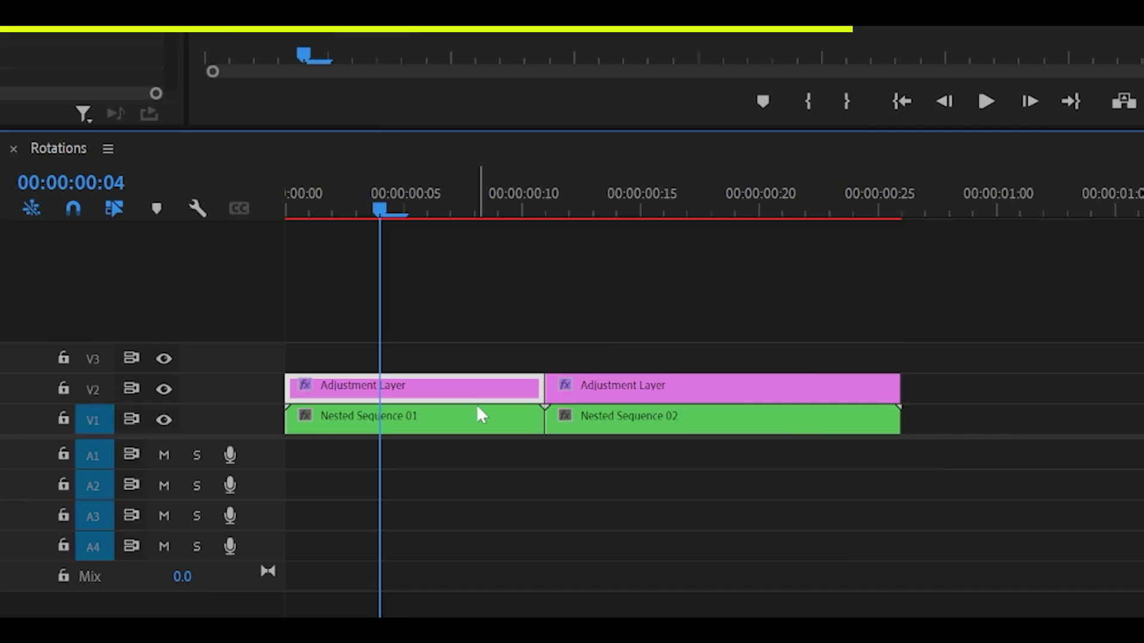
click(480, 414)
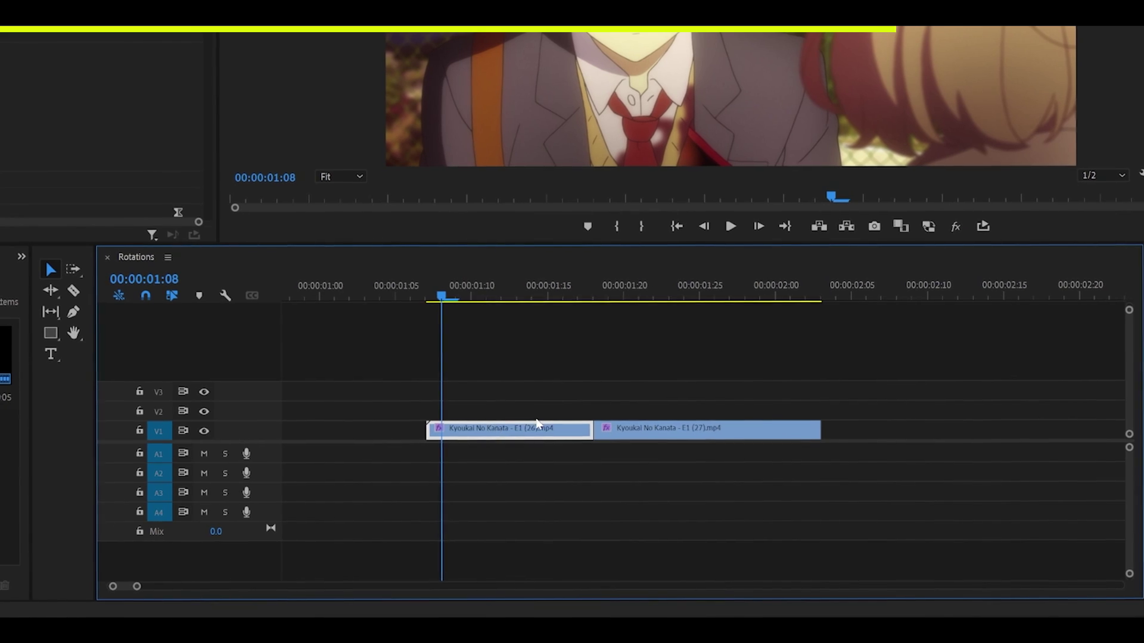
drag(711, 380, 489, 456)
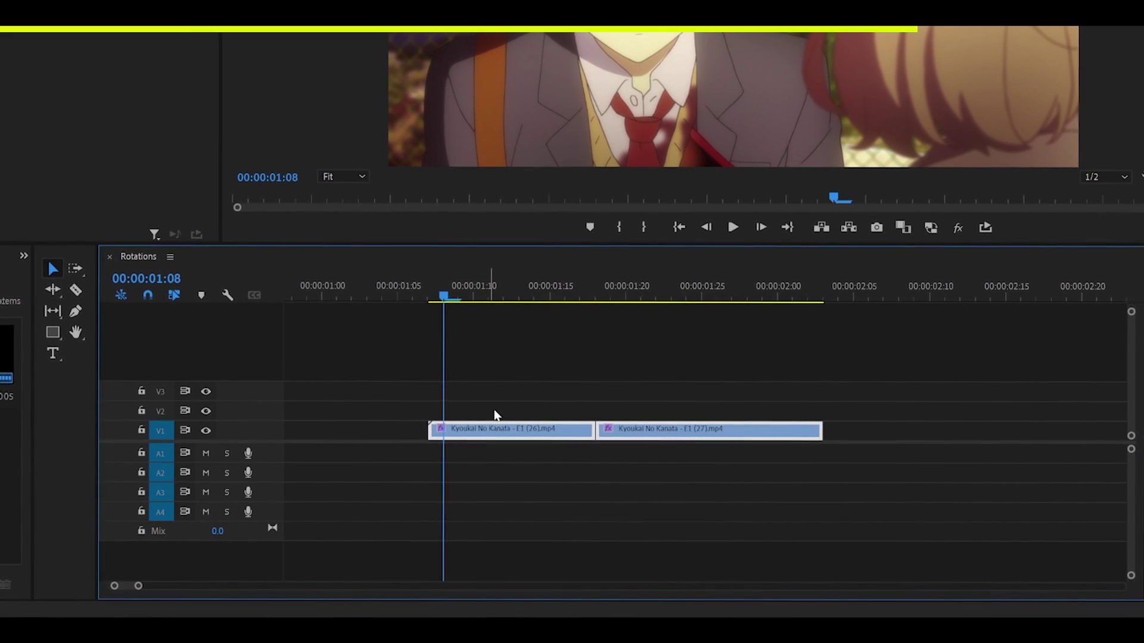
click(496, 411)
click(500, 430)
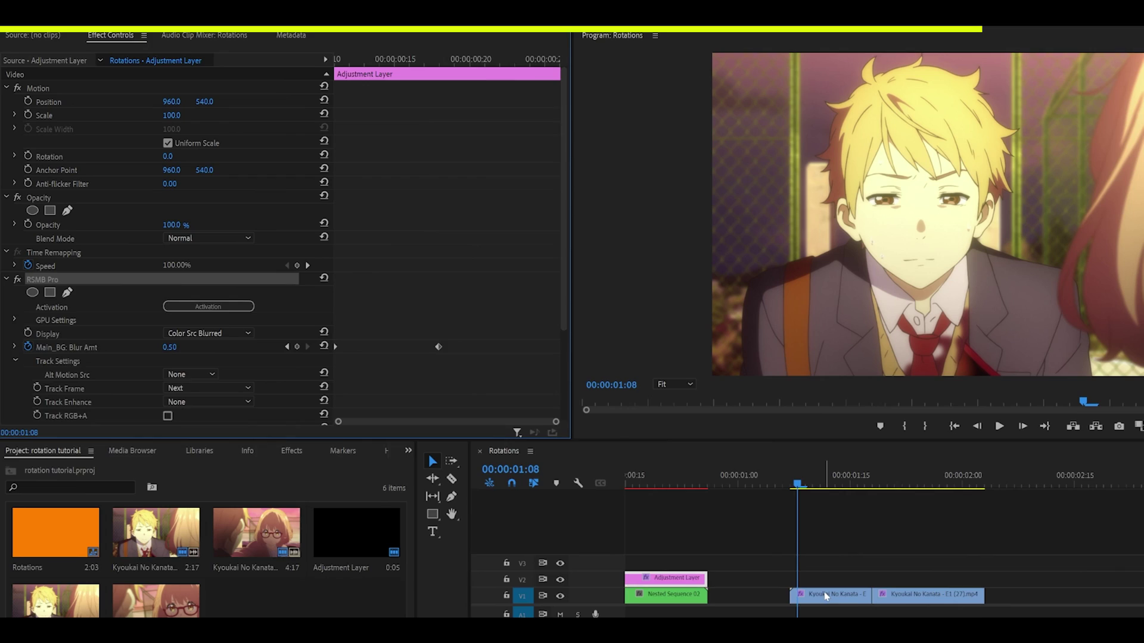
Paste the adjustment layer's RSMB Pro effect onto the first clip, Kyoukai No Kanata - E1 (26).mp4, and collapse its S_WarpTransform settings.
click(826, 597)
right_click(482, 273)
click(503, 320)
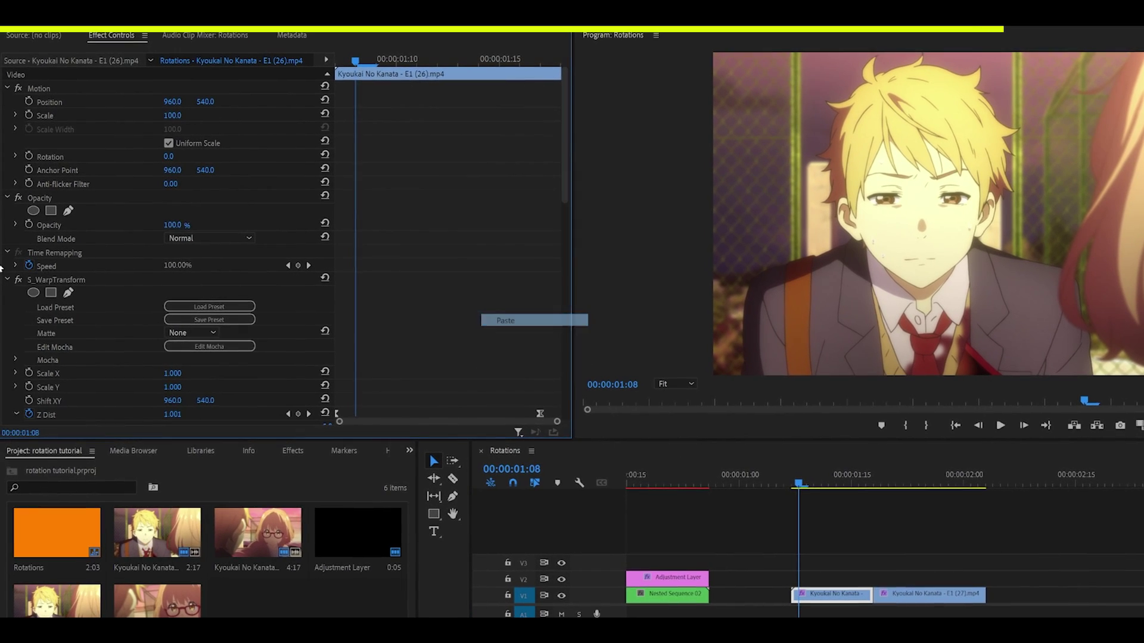
click(6, 280)
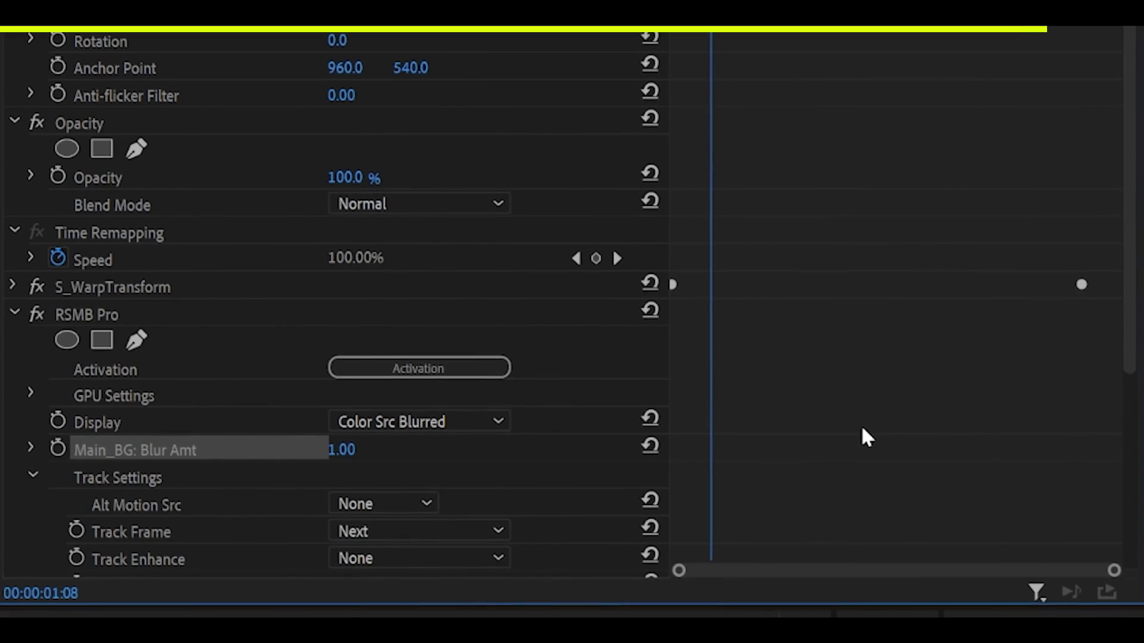
Select the first clip's RSMB Pro effect and preview its motion blur in playback.
scroll(82, 278, down, 1)
click(54, 252)
click(102, 262)
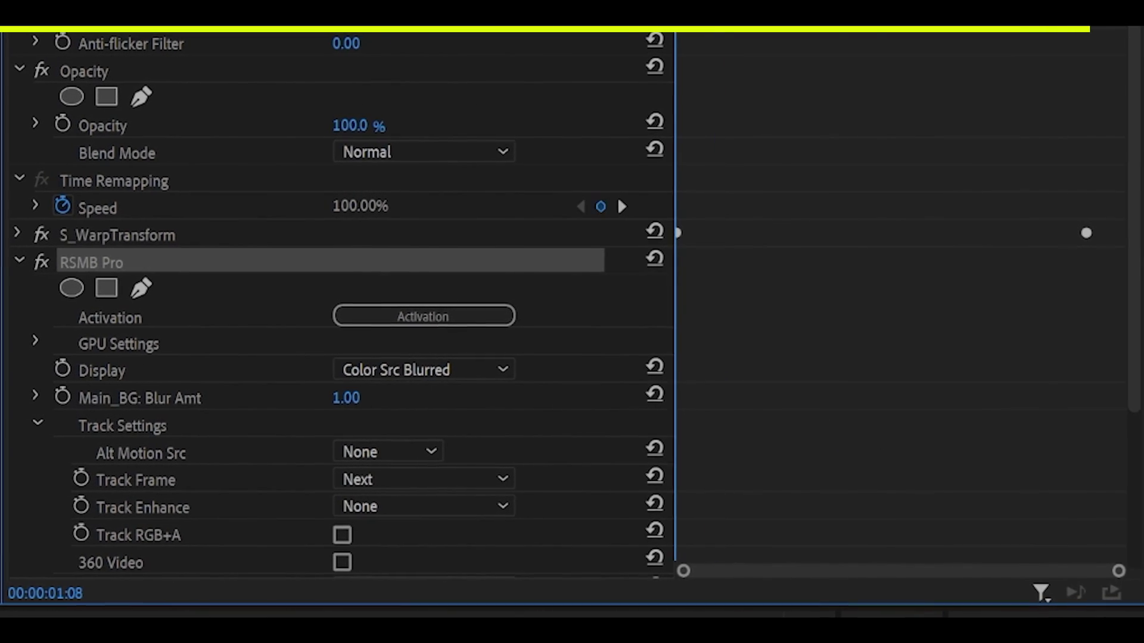
key(space)
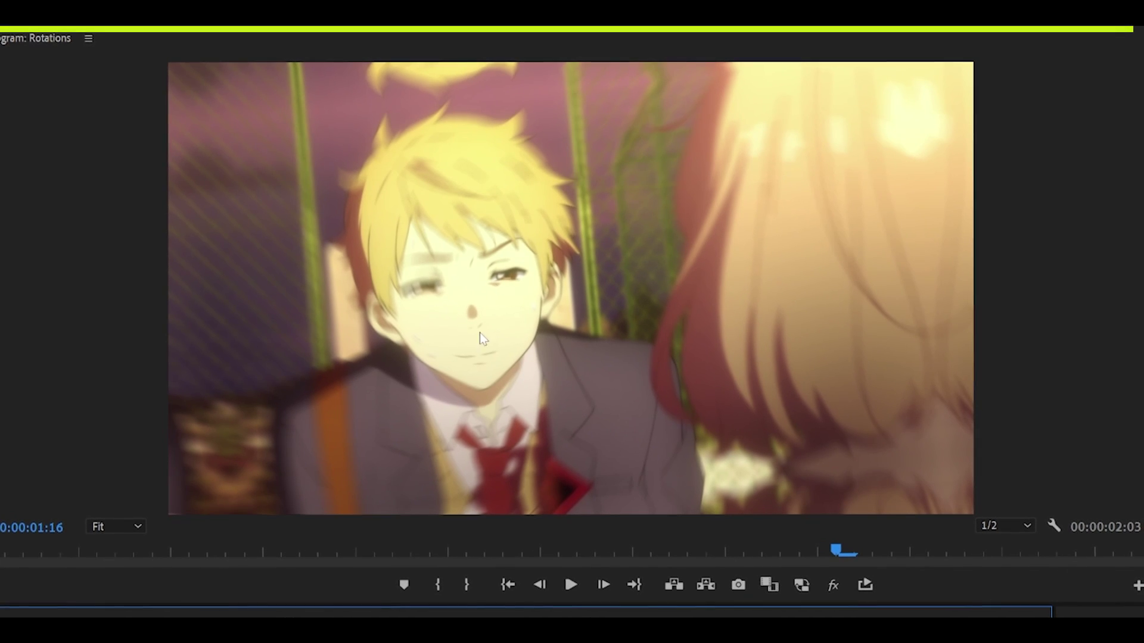